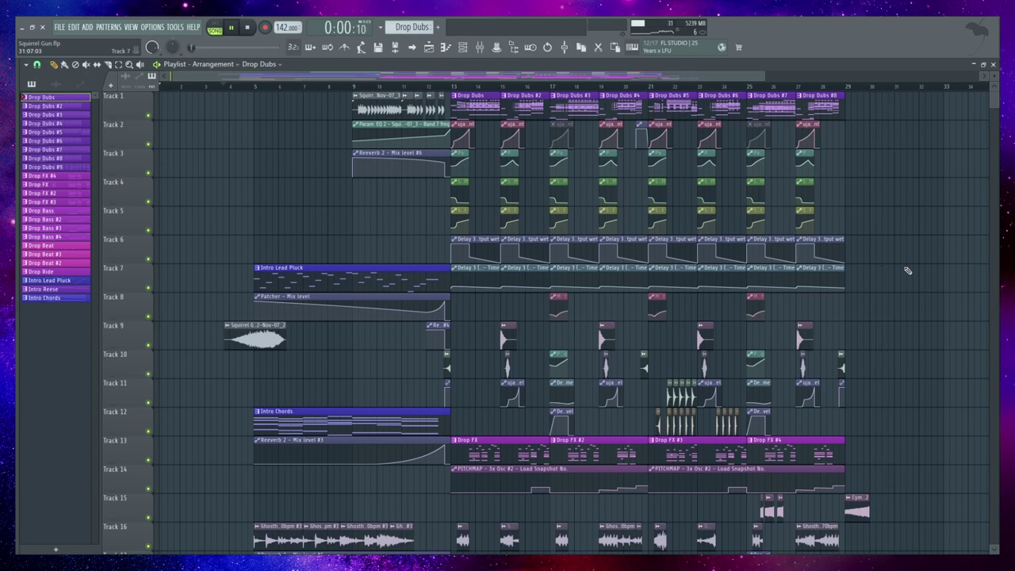
Mute the playlist tracks from track 8 downward and play the arrangement from bar 13
scroll(873, 279, down, 5)
scroll(373, 254, up, 5)
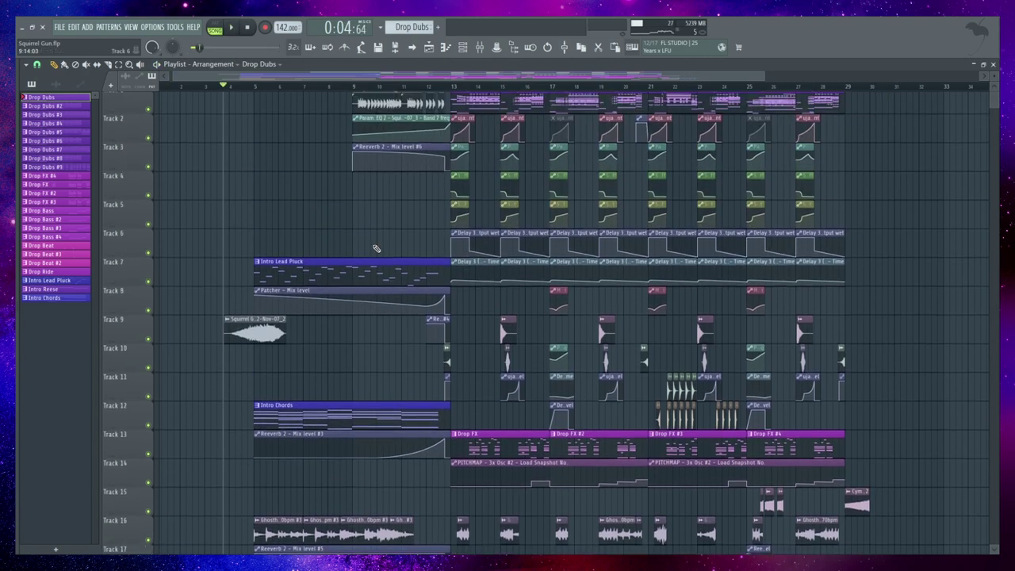
ctrl+scroll(458, 131, up, 3)
ctrl+scroll(459, 131, up, 3)
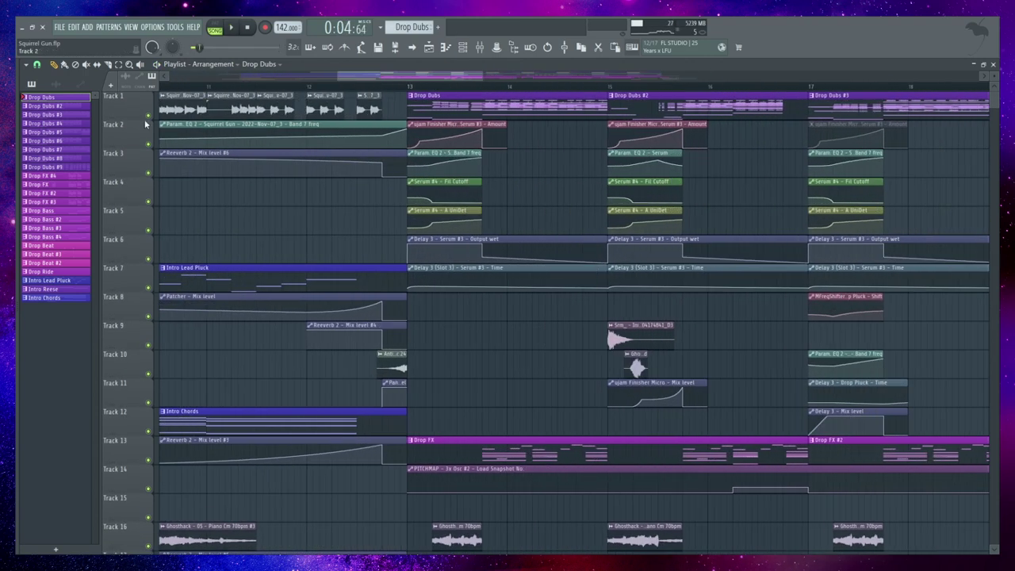
click(147, 316)
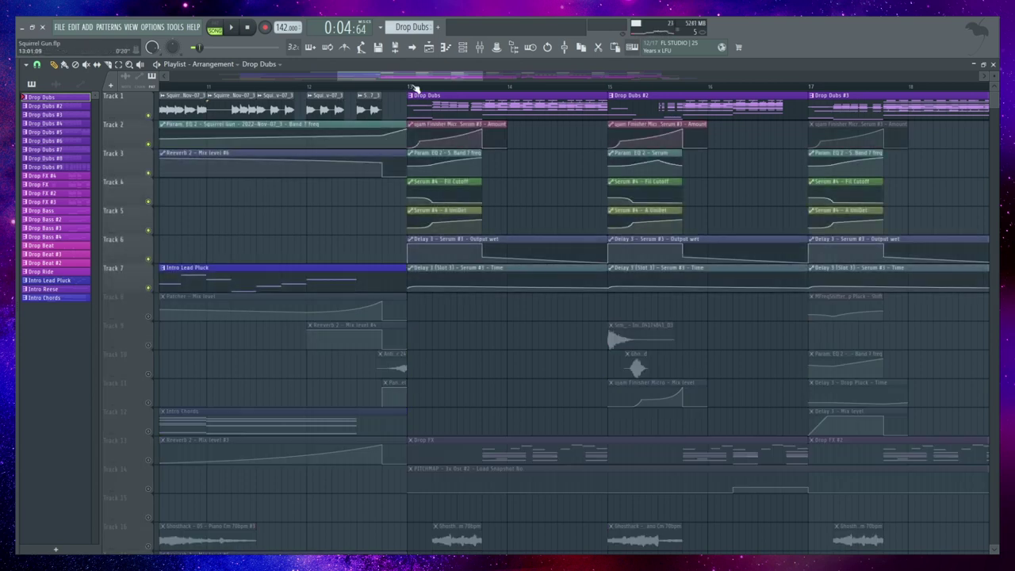
key(space)
Unmute playlist tracks 8 to 12 so all the dub clips and their automation play together
click(148, 316)
click(147, 345)
click(147, 373)
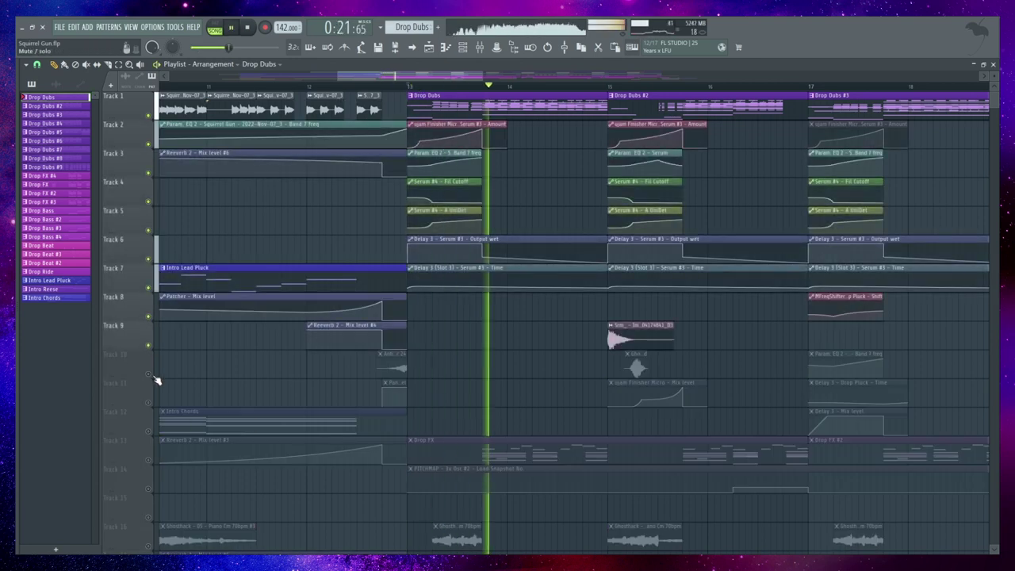
click(148, 402)
ctrl+scroll(293, 378, down, 2)
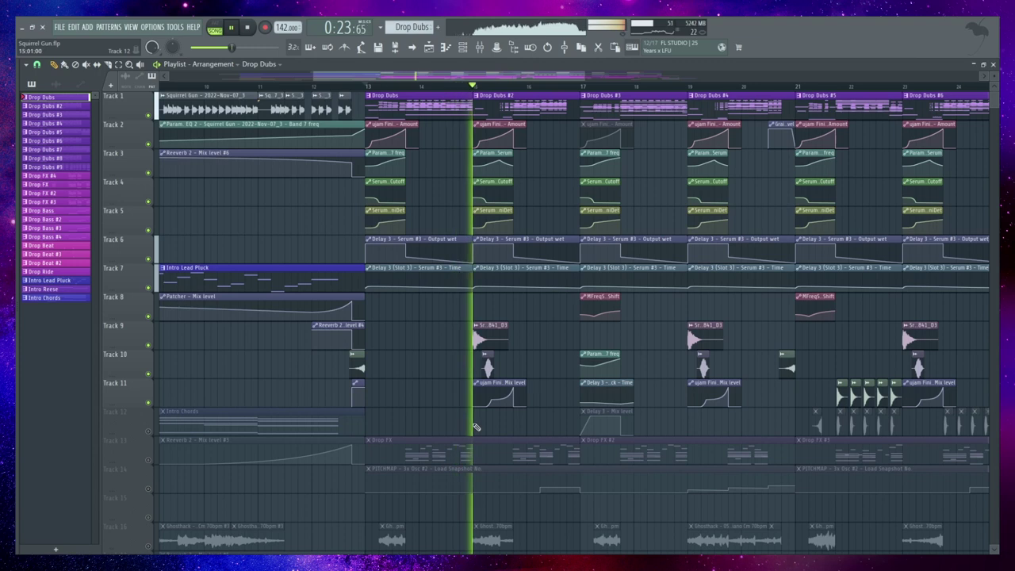
scroll(232, 402, down, 1)
click(147, 402)
scroll(528, 416, down, 7)
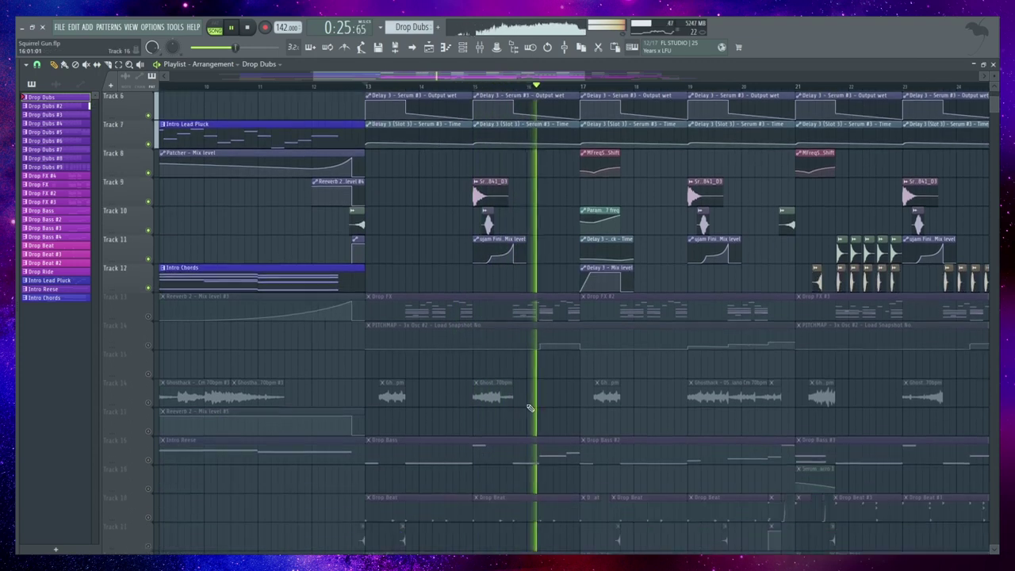
scroll(529, 416, up, 8)
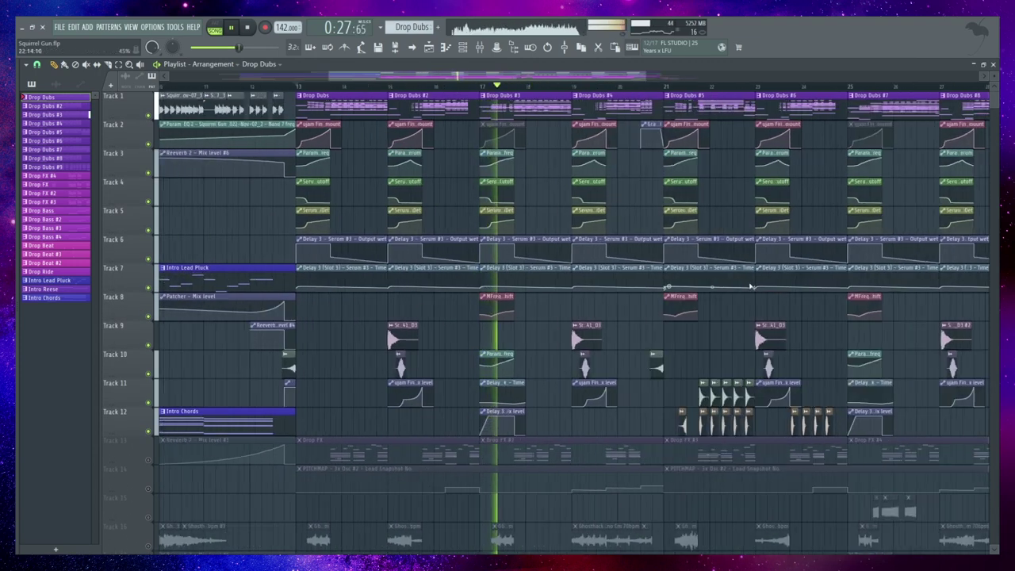
ctrl+scroll(658, 236, down, 1)
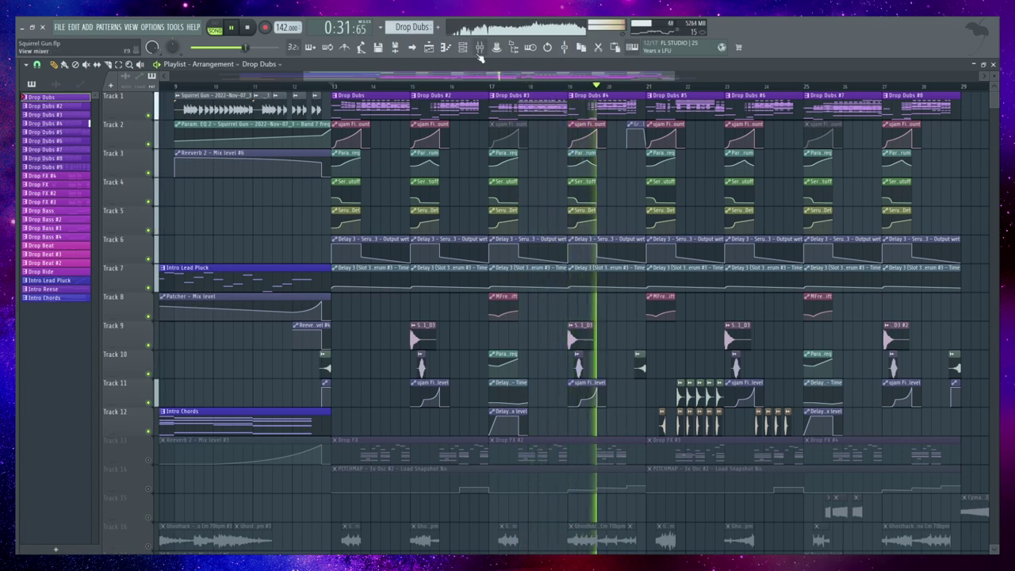
Replay the drop from bar 13 in the mixer, auditioning the Clangy Layer and Laser Layer one after the other in solo
key(space)
click(480, 48)
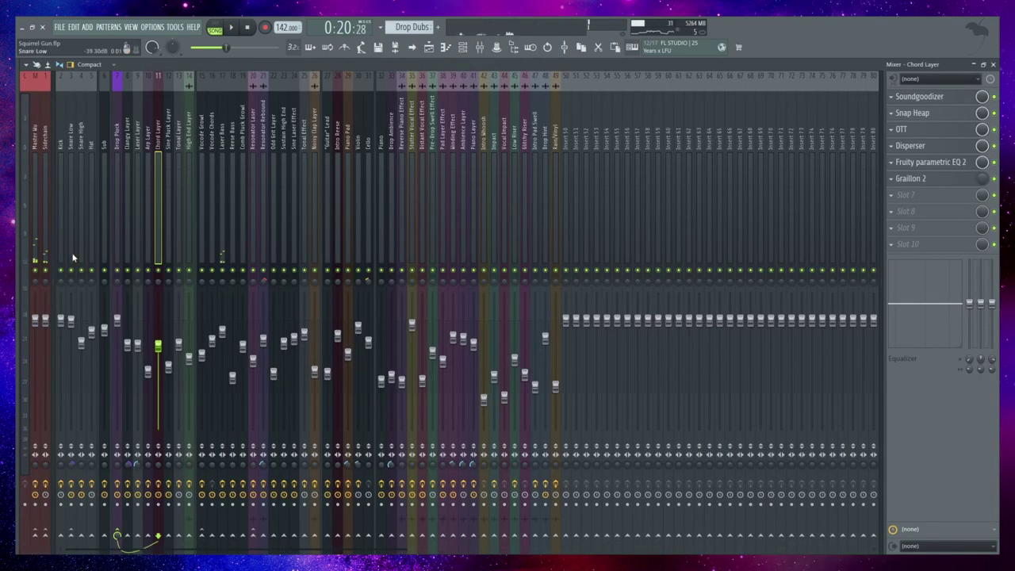
key(Left)
key(Left)
key(Left)
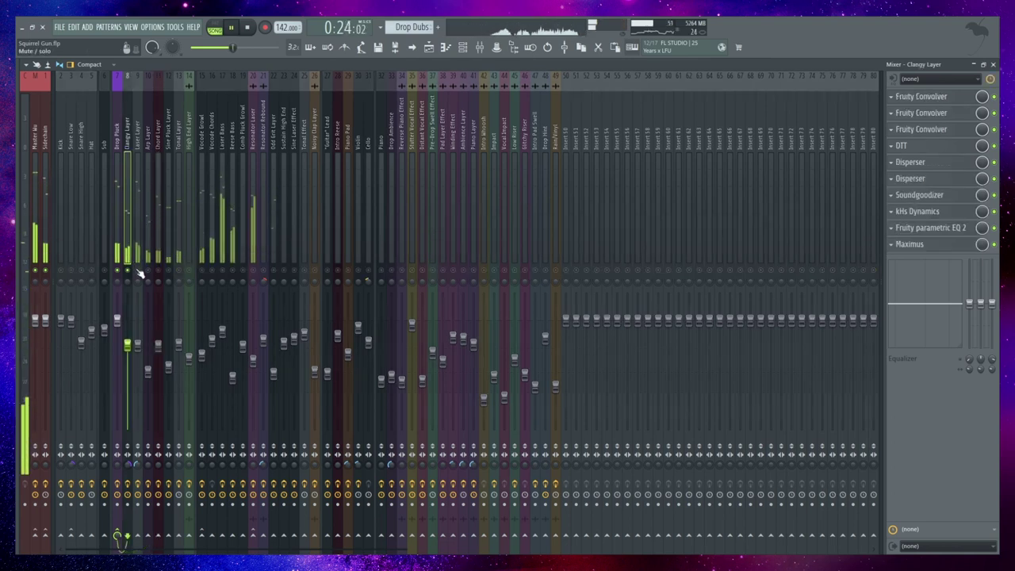
key(Right)
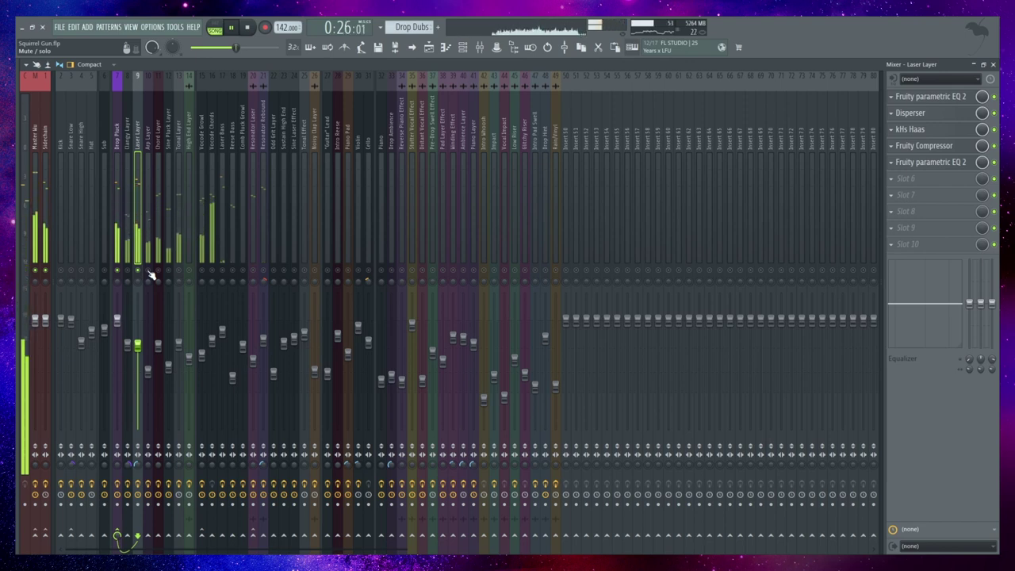
Solo the Arp Layer, Chord Layer, Sine Pluck Layer and Tonal Layer mixer tracks in turn during playback
click(147, 261)
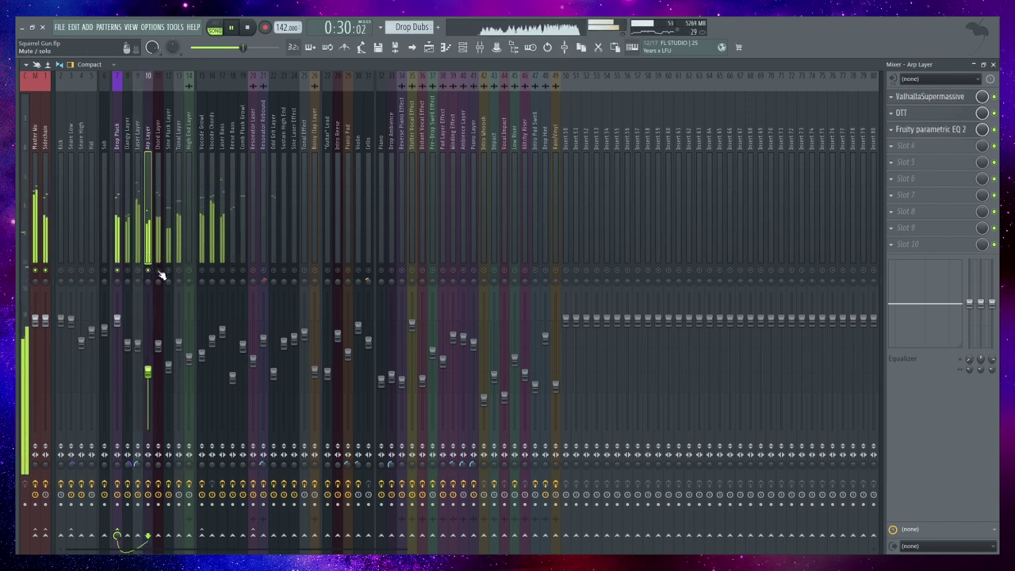
click(158, 263)
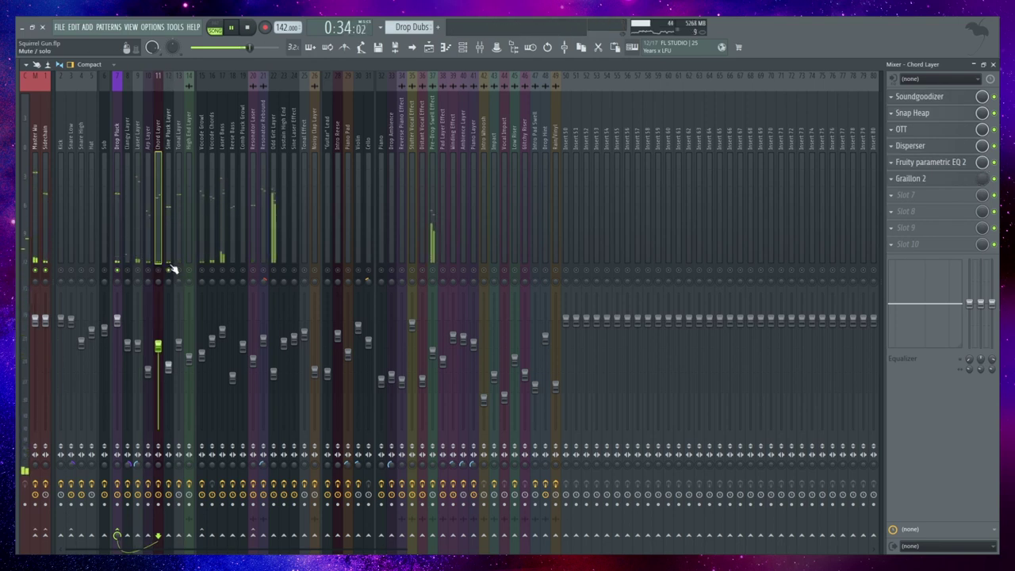
click(171, 268)
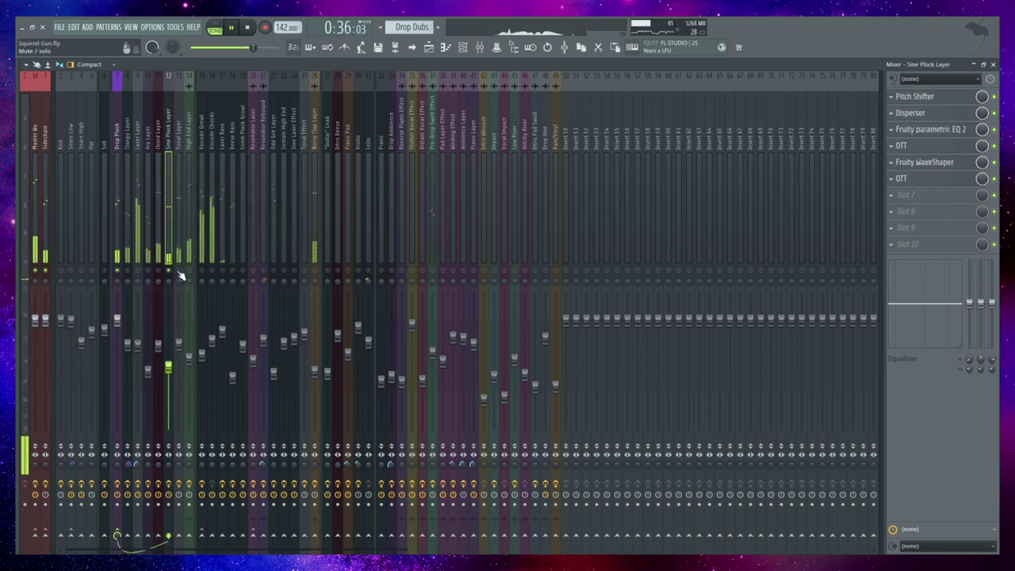
click(179, 265)
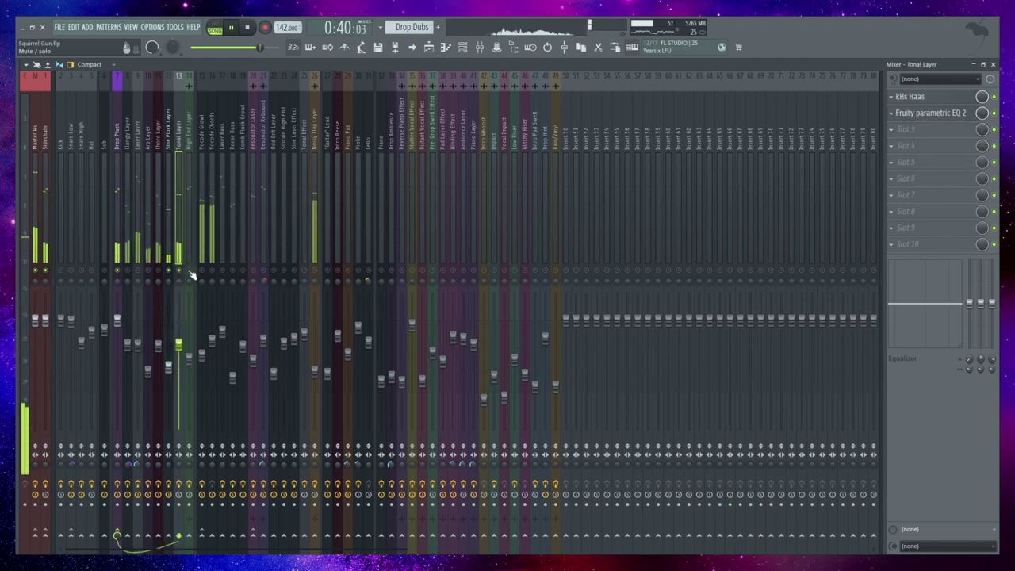
Restart playback in a later section of the drop and audition the High End Layer mixer track in solo
click(993, 64)
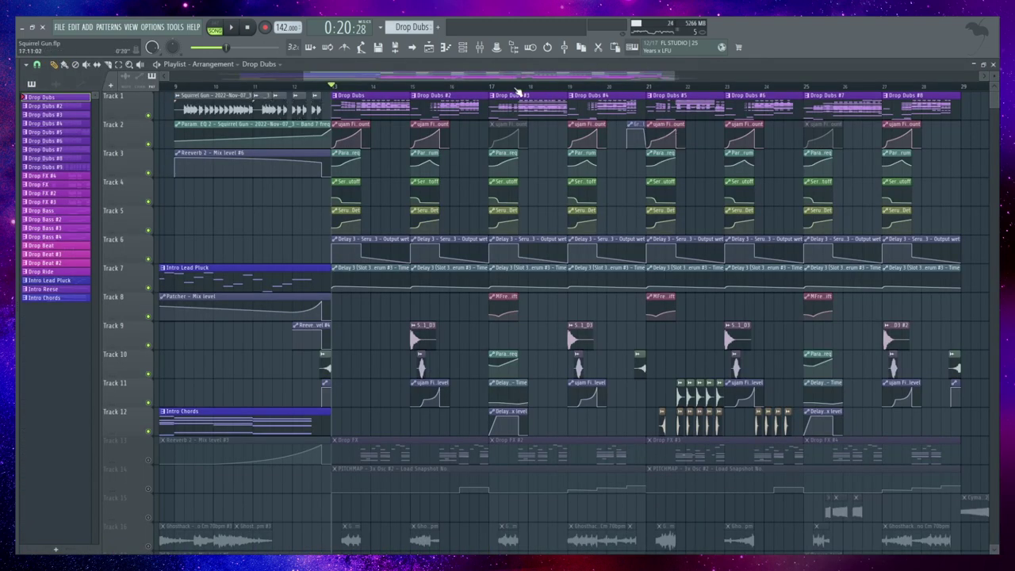
key(space)
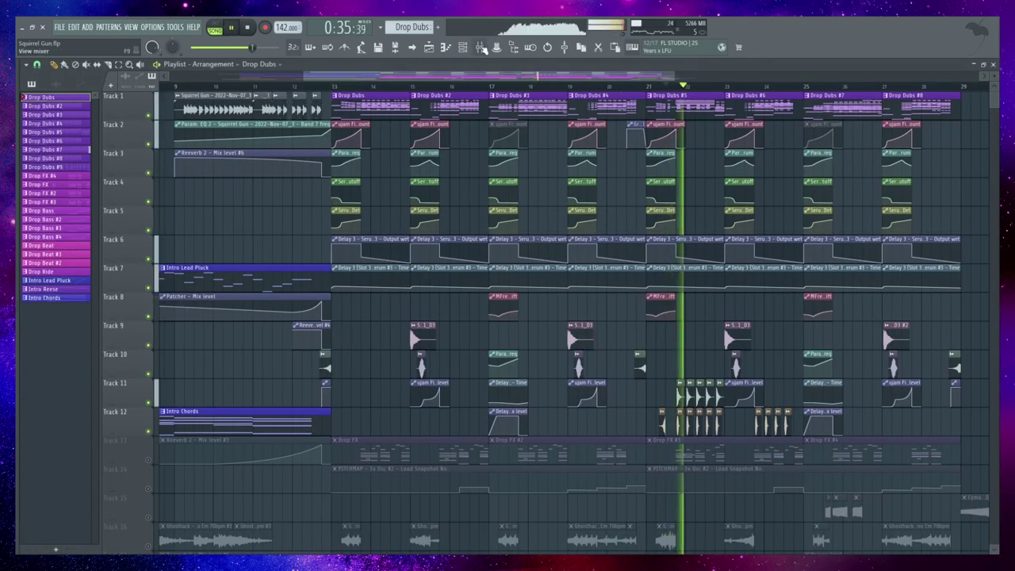
key(F9)
click(194, 251)
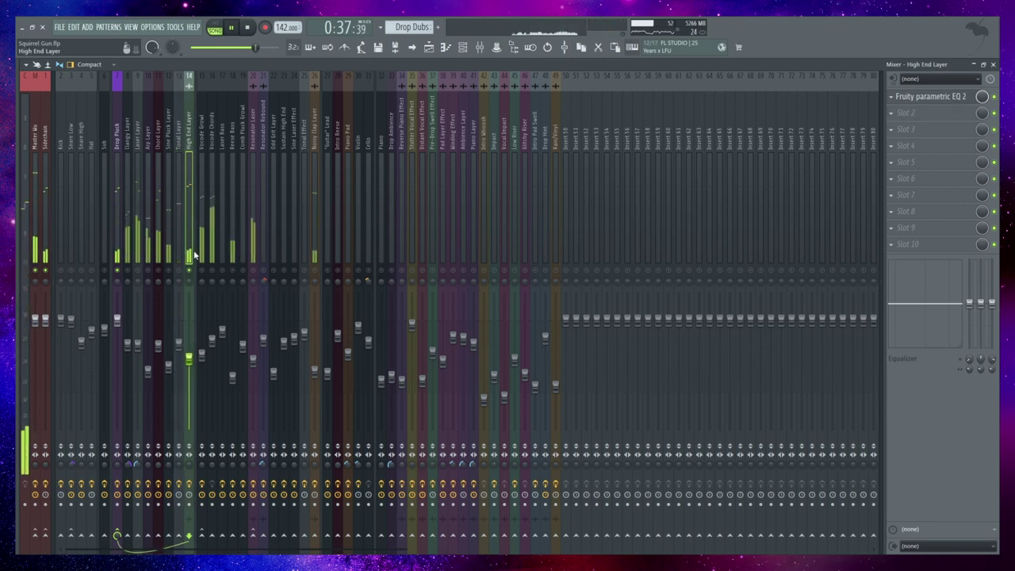
Play the drop from bar 13 with only the Vocode Growl and Vocode Chords mixer tracks soloed
key(space)
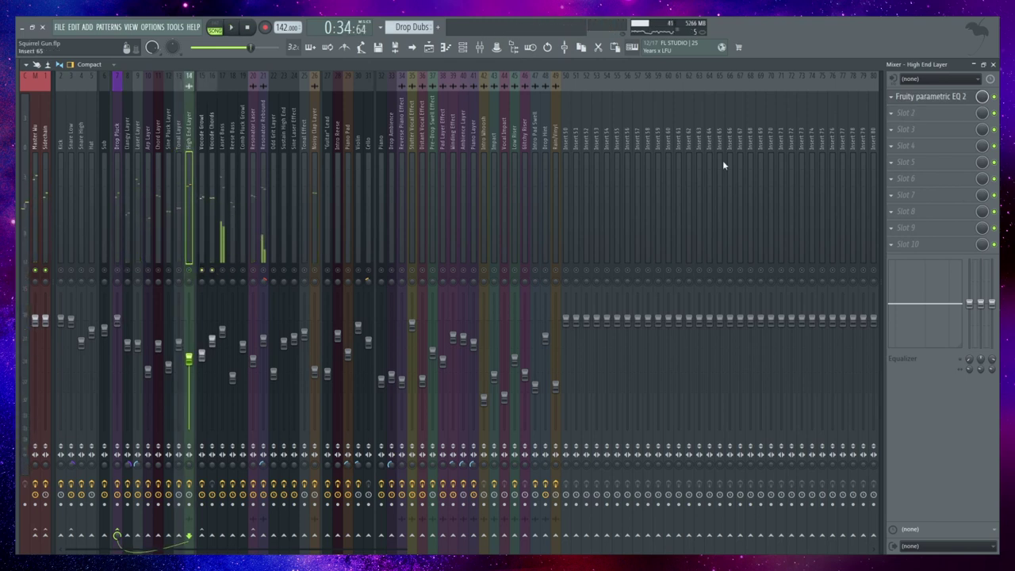
click(992, 65)
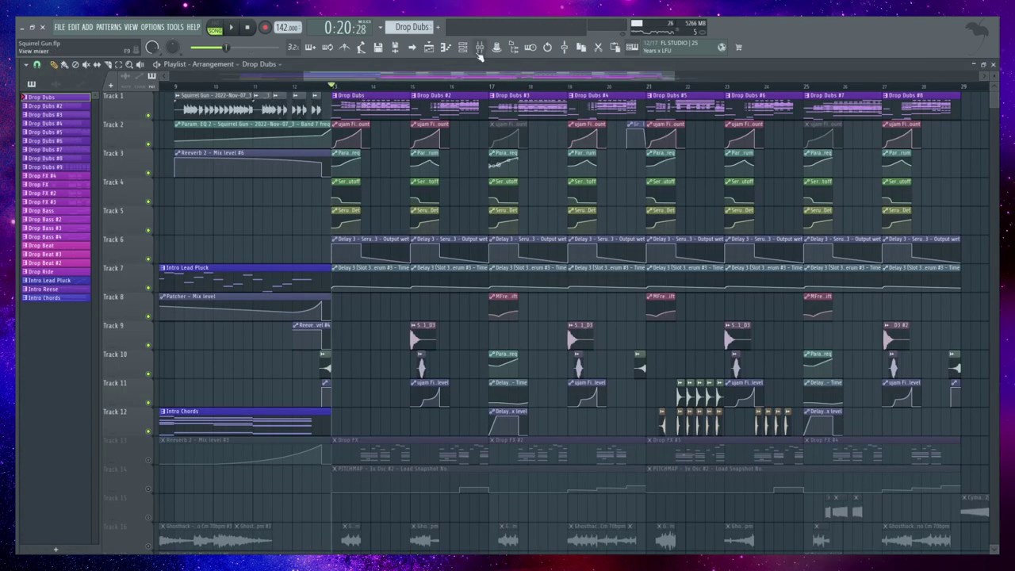
key(F9)
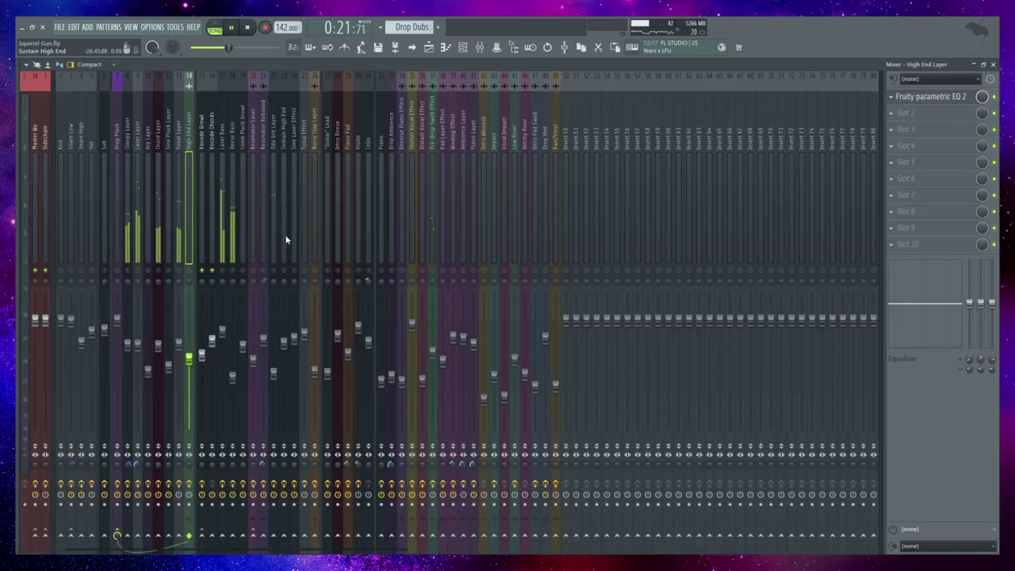
Solo the Laser Bass, Reese Bass and Comb Pluck Growl mixer tracks in turn during playback
click(222, 260)
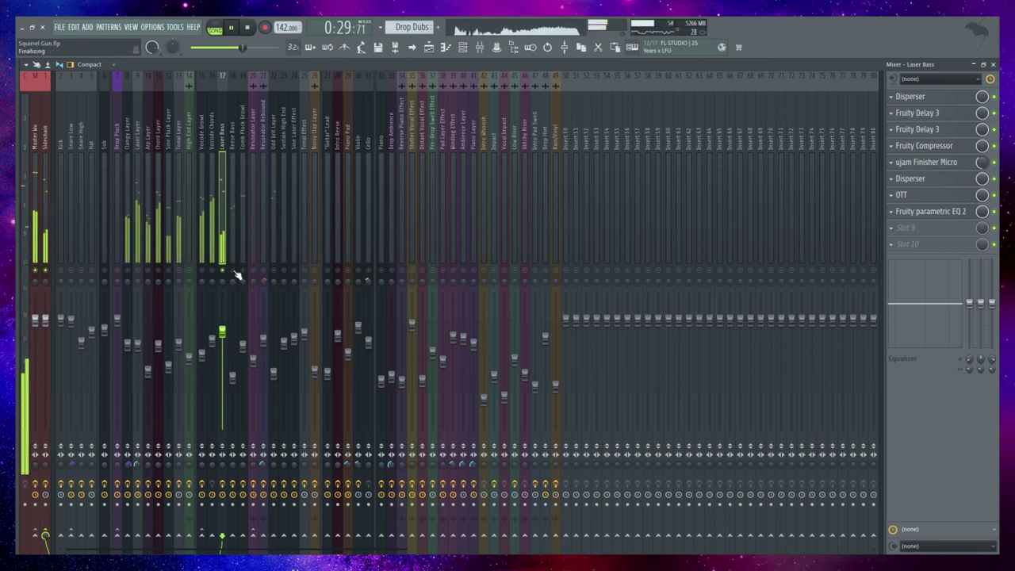
click(233, 260)
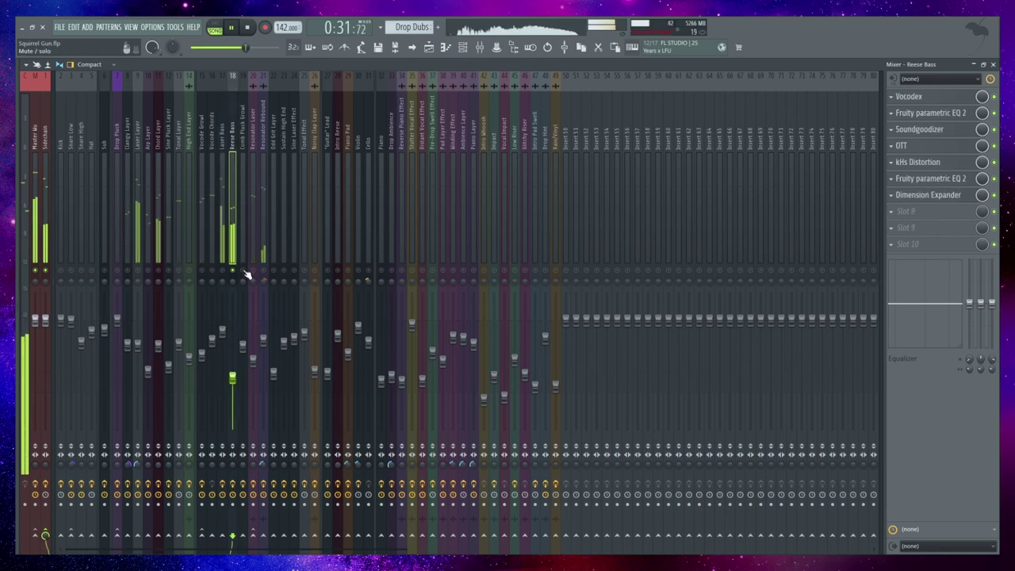
click(244, 261)
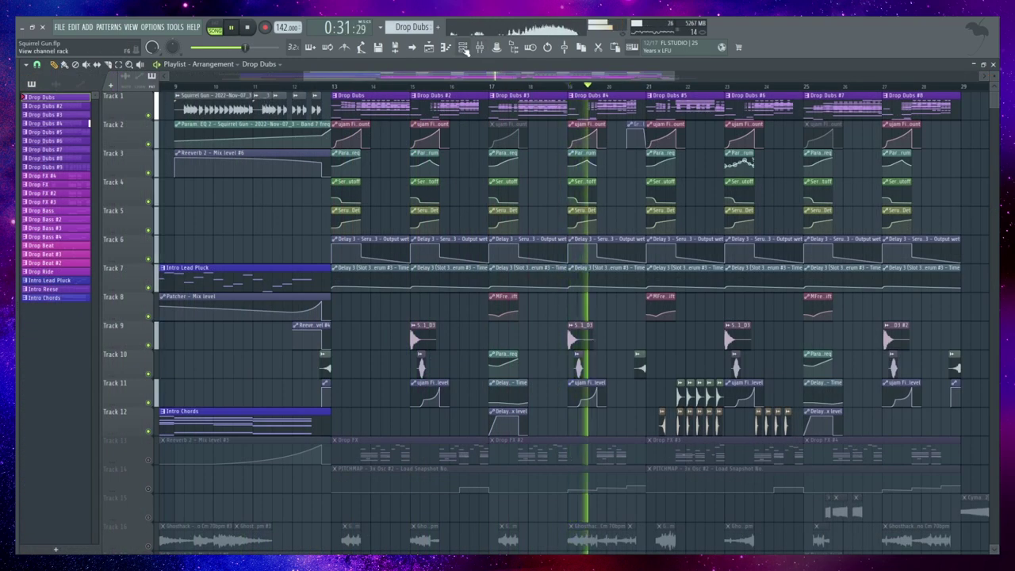
Audition the mixer tracks from Odd Grit Layer to Noisy Clap Layer, and the whole dub group starting at Drop Pluck
key(F9)
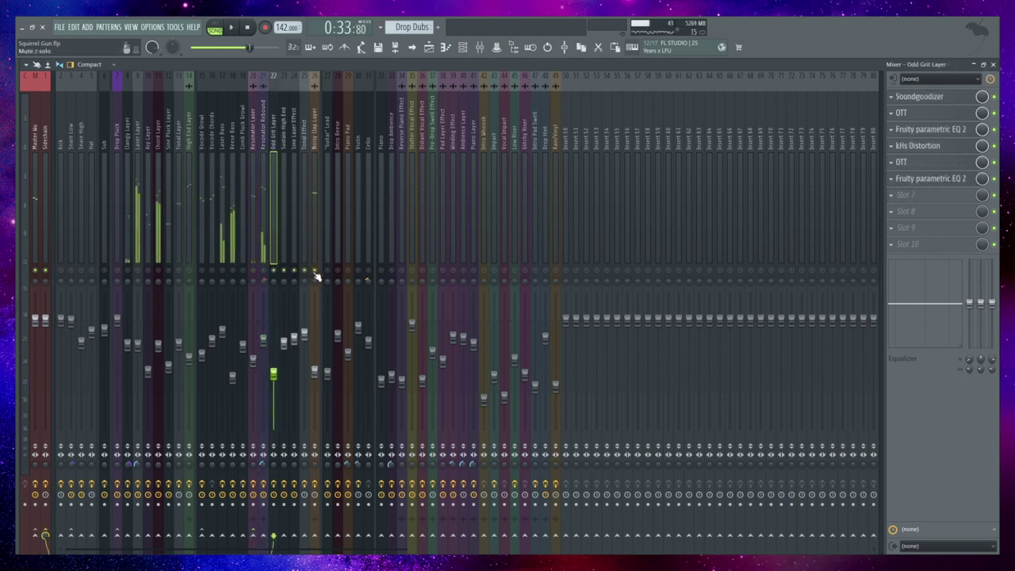
key(space)
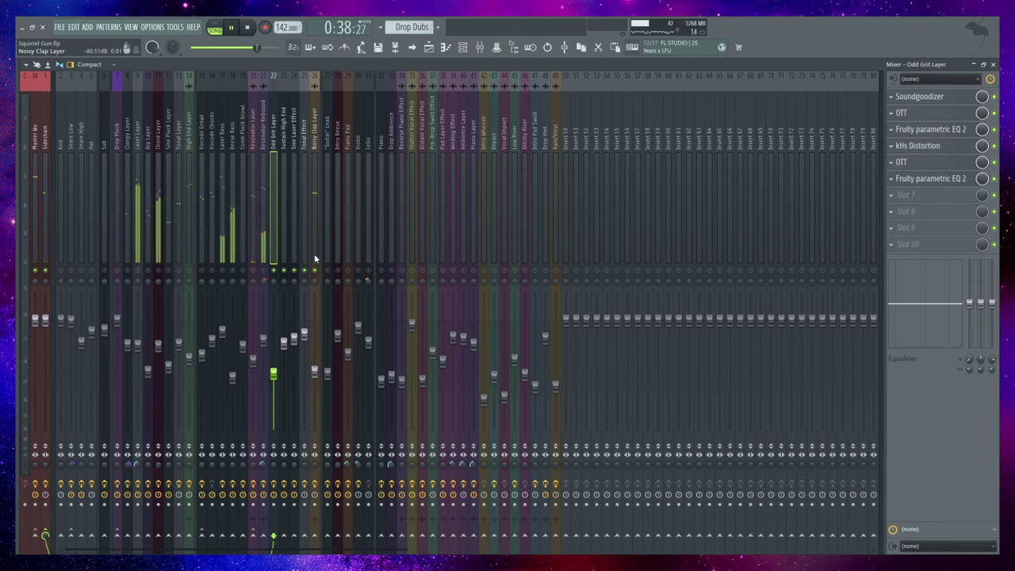
click(117, 260)
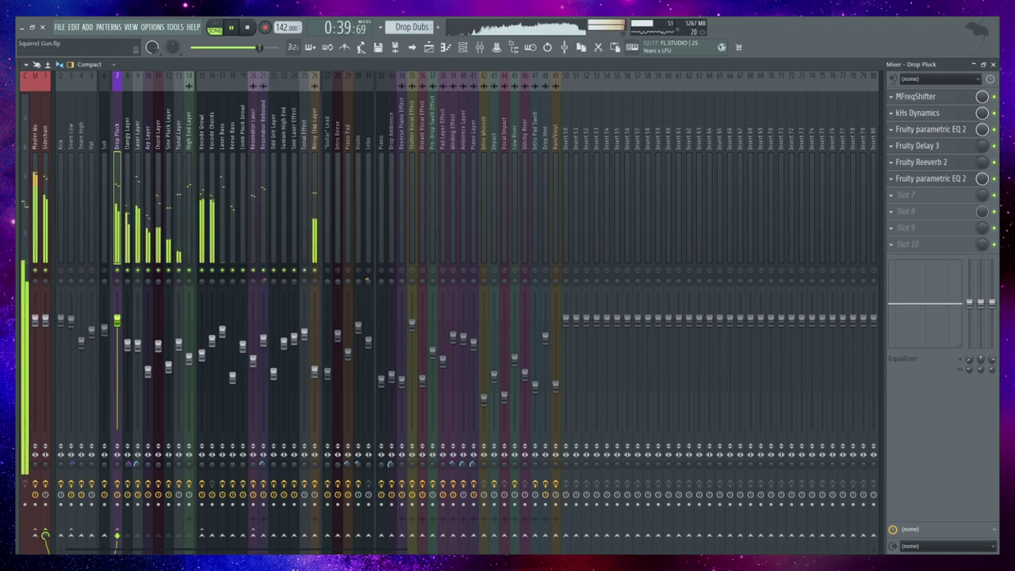
Re-enable all playlist tracks and listen to the rest of the drop with the full arrangement audible
click(989, 64)
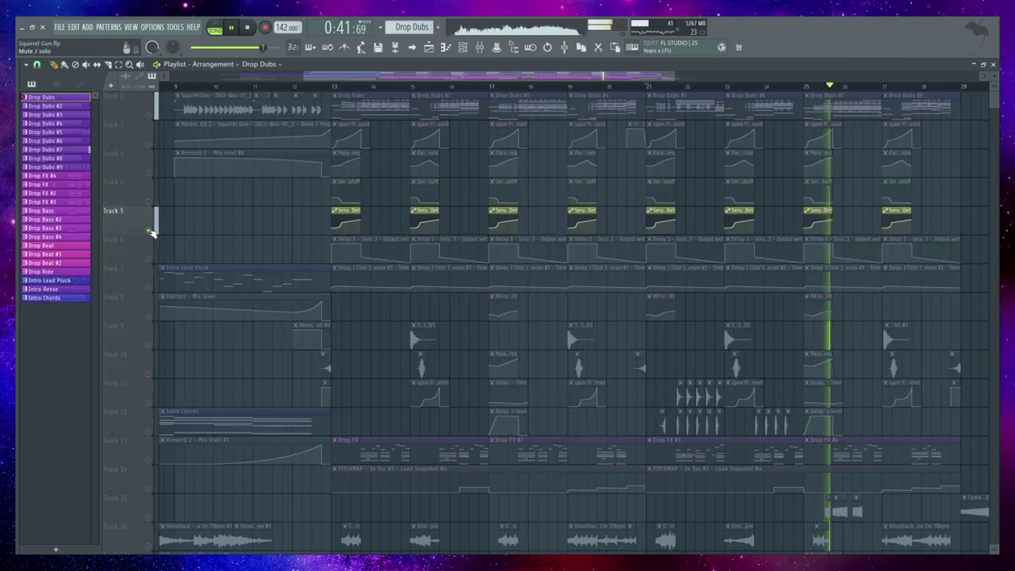
ctrl+scroll(306, 267, down, 3)
scroll(306, 267, down, 4)
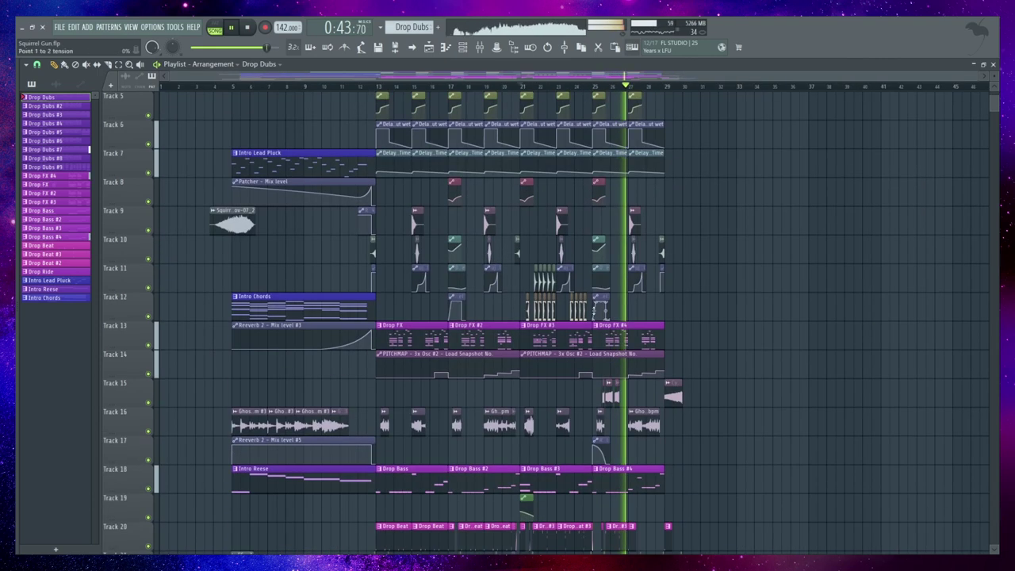
scroll(403, 304, down, 4)
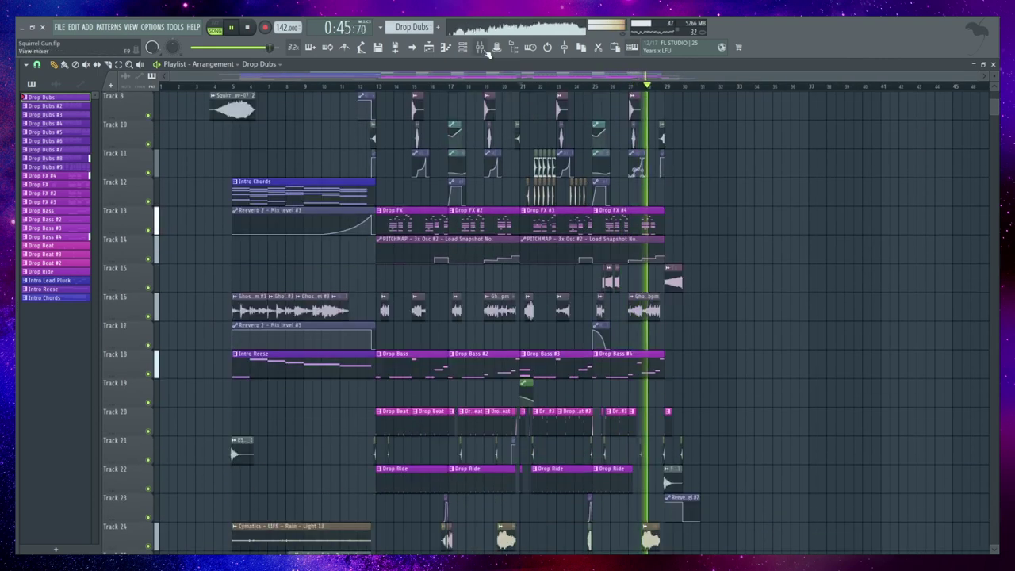
key(F9)
key(space)
click(993, 63)
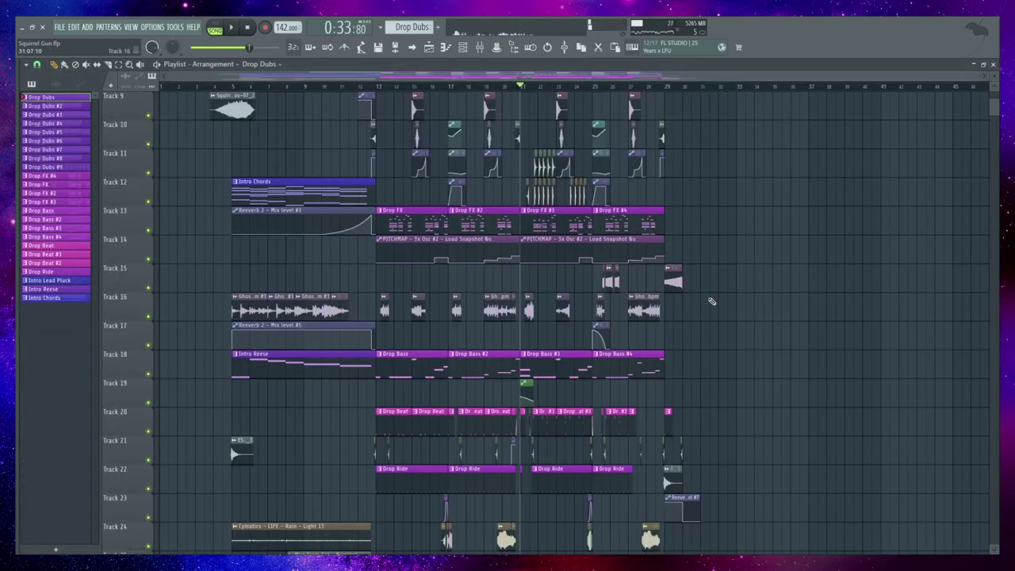
Solo playlist track 16 and play its Ghosthack piano clips through the start of the drop
ctrl+scroll(761, 283, up, 3)
ctrl+scroll(218, 102, up, 2)
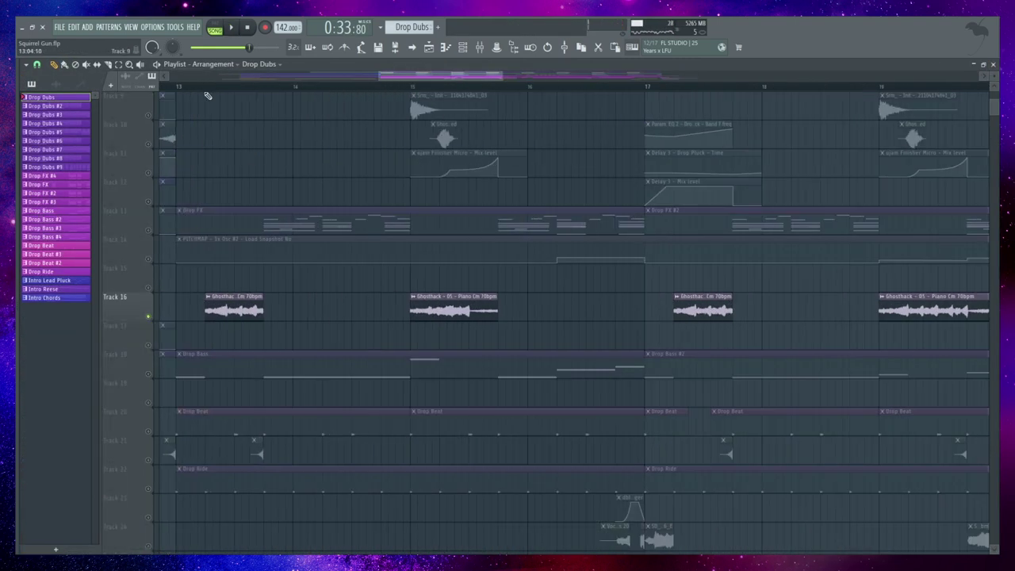
ctrl+scroll(226, 288, down, 3)
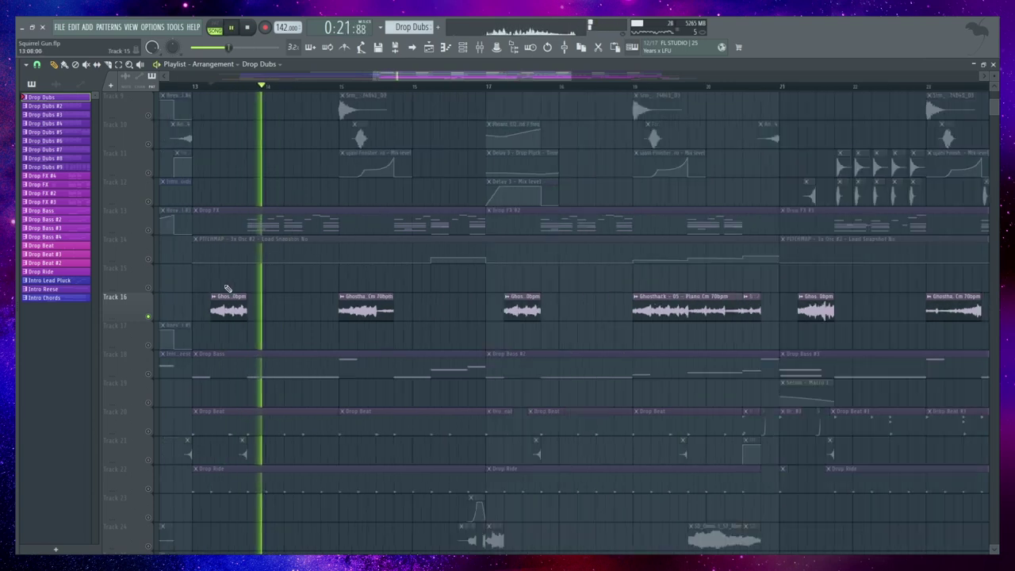
key(space)
right_click(154, 233)
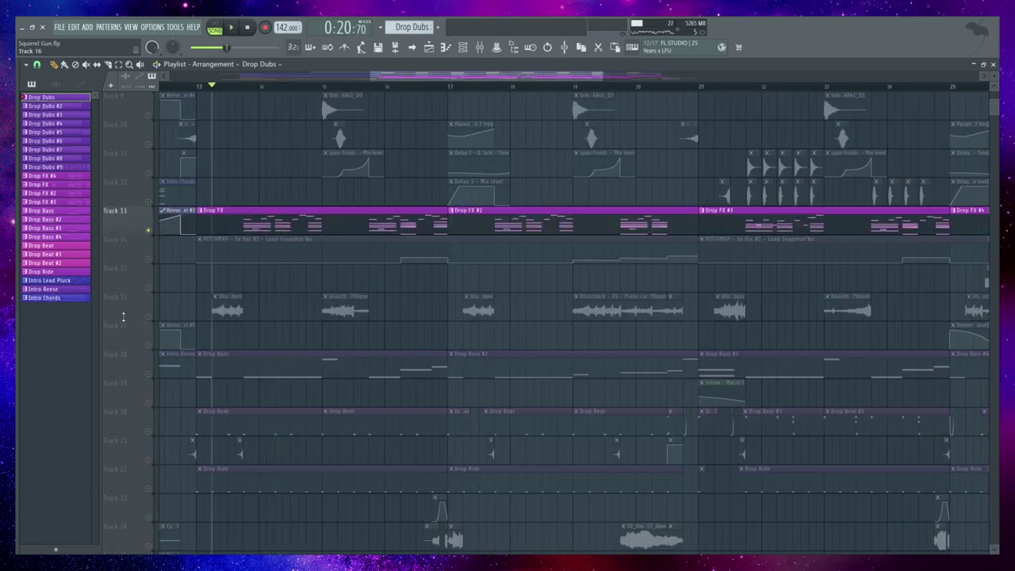
right_click(150, 318)
key(space)
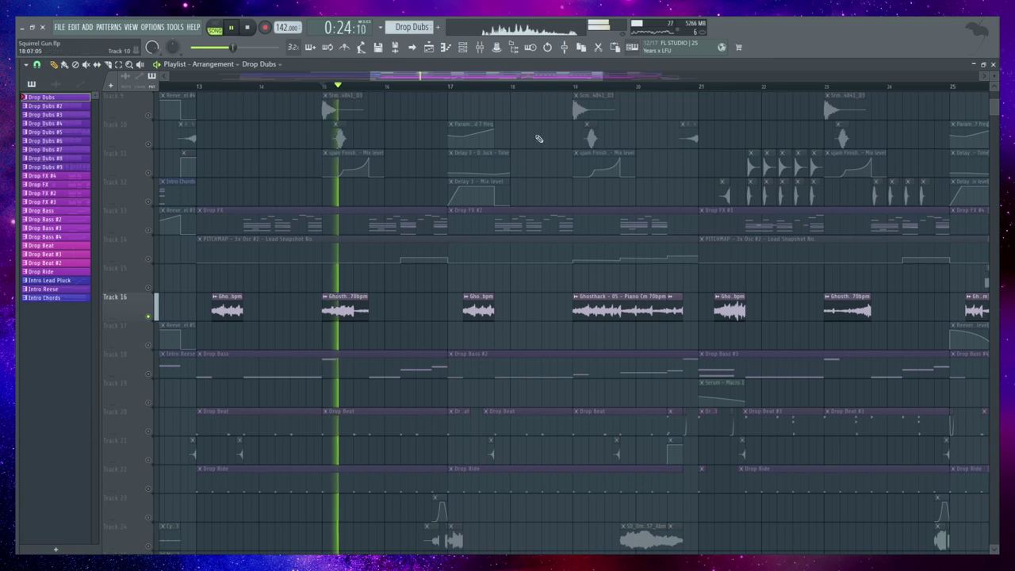
Play the track 16 piano clips from bar 17, and audition the Drop FX patterns with playlist tracks 13 and 14 soloed
click(457, 86)
key(space)
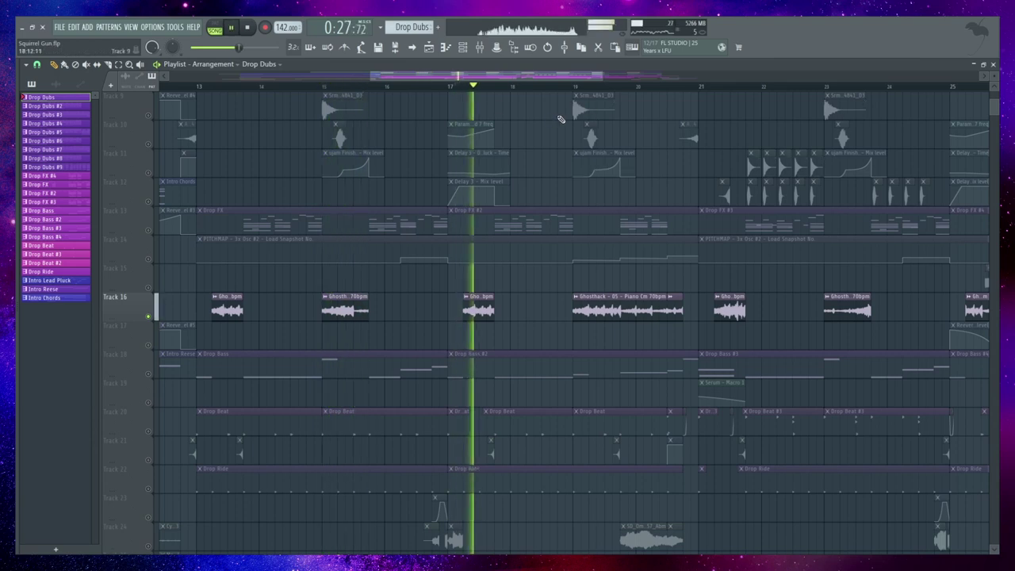
right_click(147, 231)
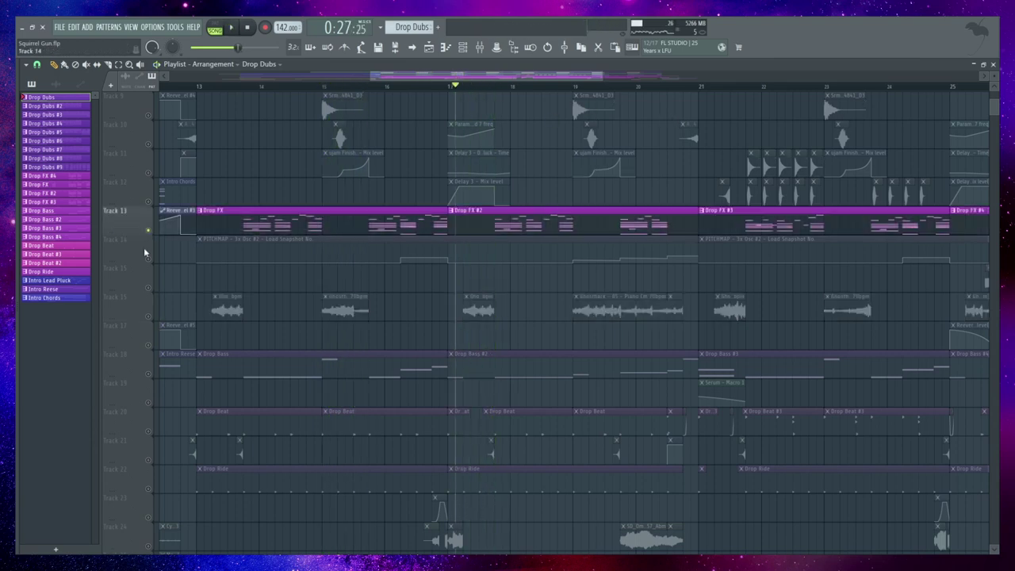
click(147, 258)
click(240, 86)
key(space)
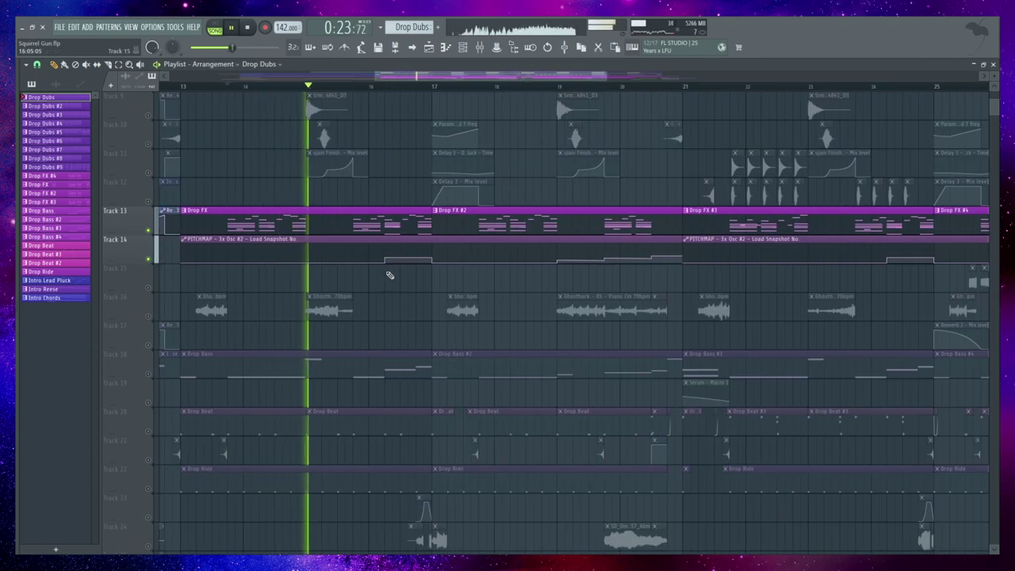
scroll(417, 289, up, 2)
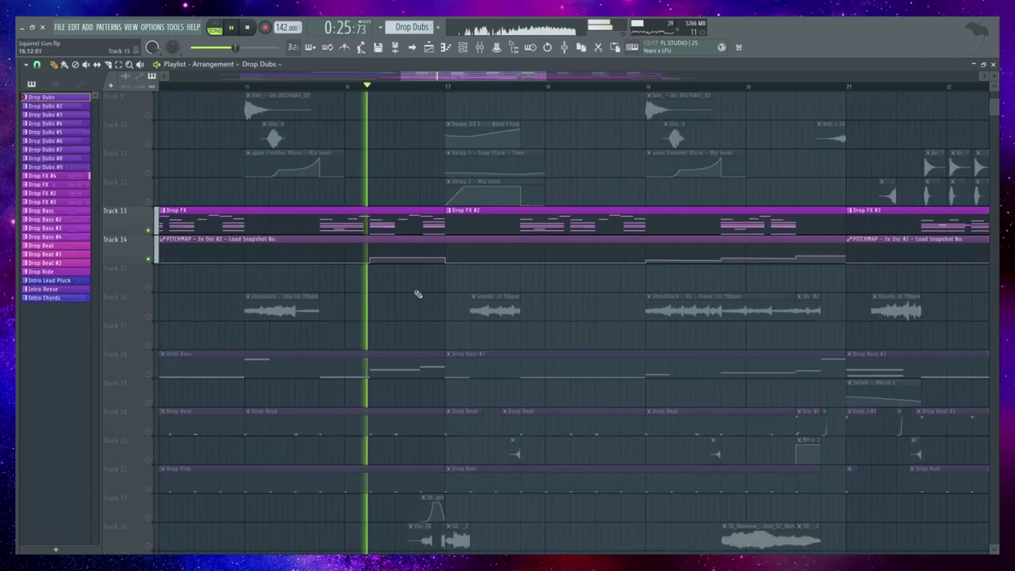
scroll(415, 290, down, 3)
scroll(468, 287, down, 2)
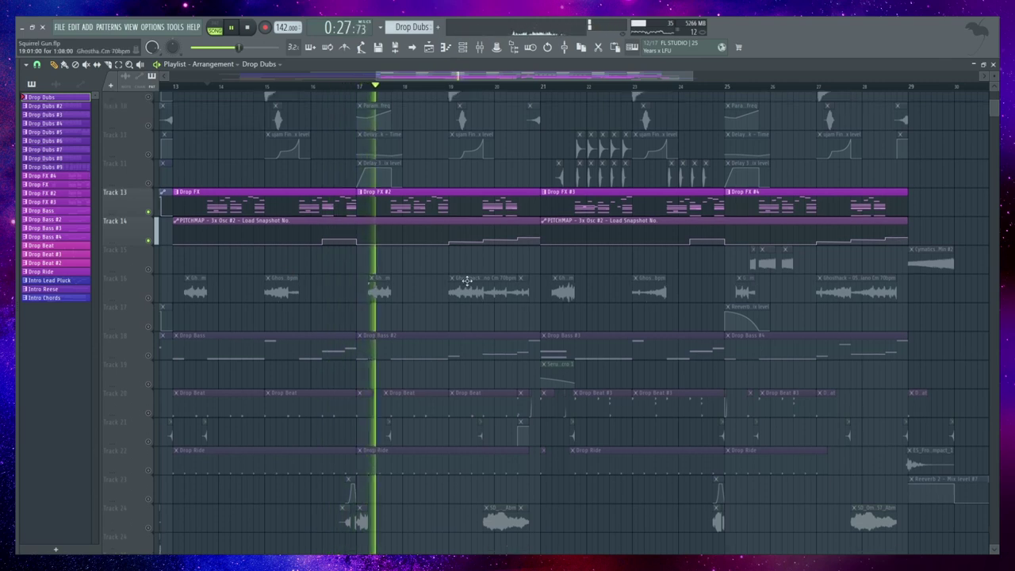
key(space)
Solo playlist track 18 and play its Drop Bass pattern from the start of the drop
right_click(148, 316)
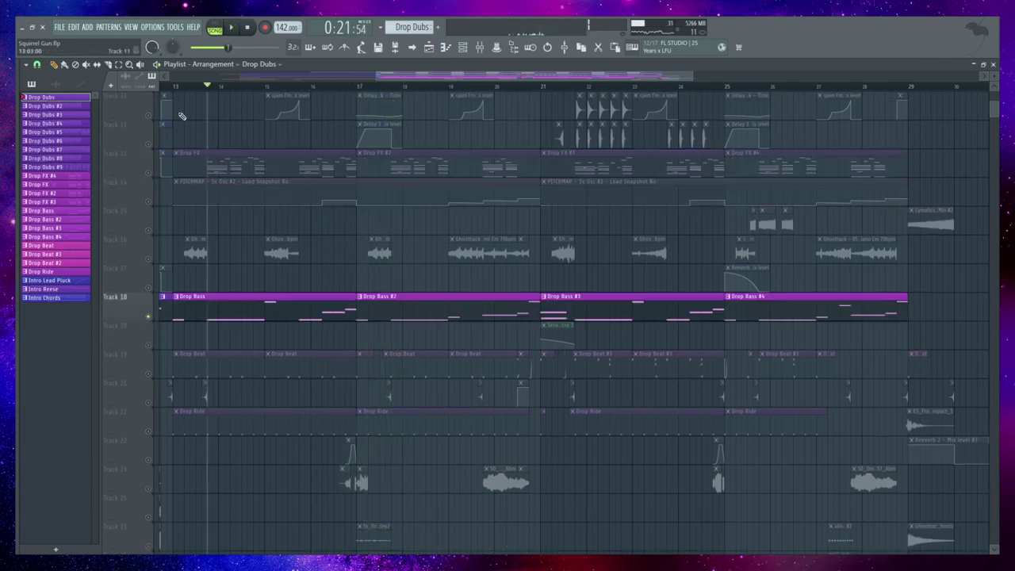
key(space)
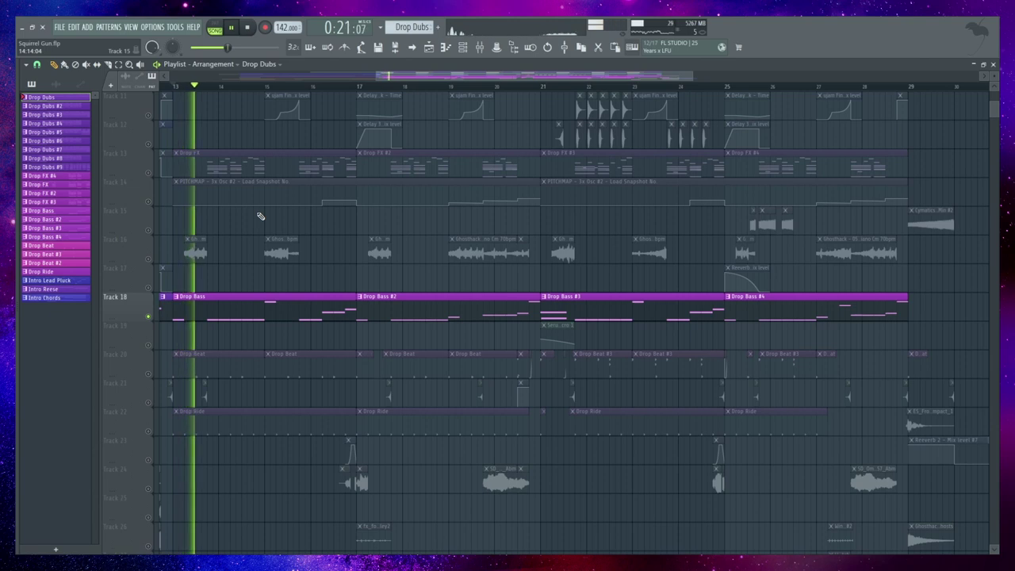
scroll(261, 222, down, 2)
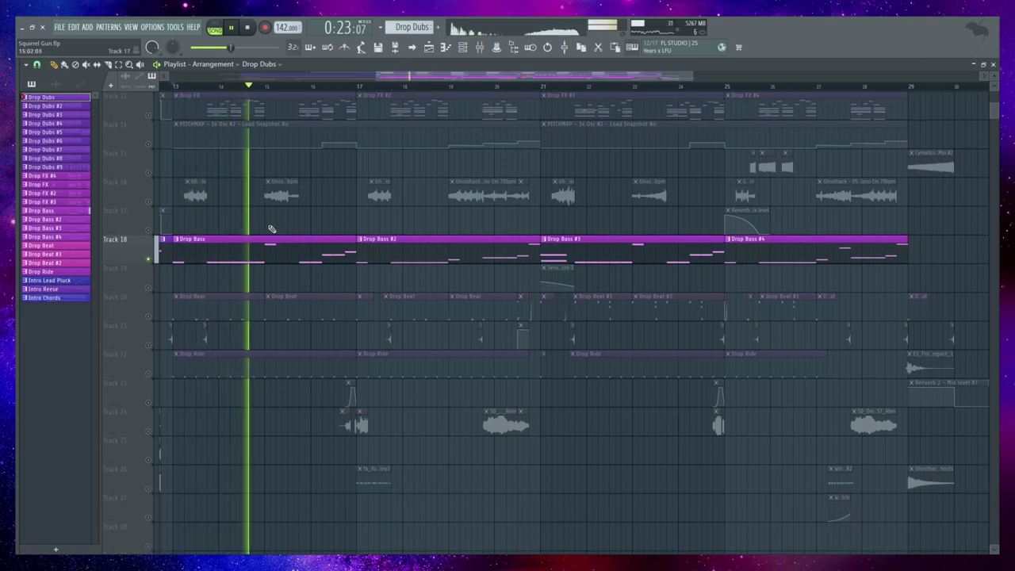
scroll(270, 229, down, 2)
key(space)
Isolate playlist tracks 20 to 22 and play the Drop Beat and Drop Ride drums of the drop
right_click(148, 260)
click(148, 316)
key(space)
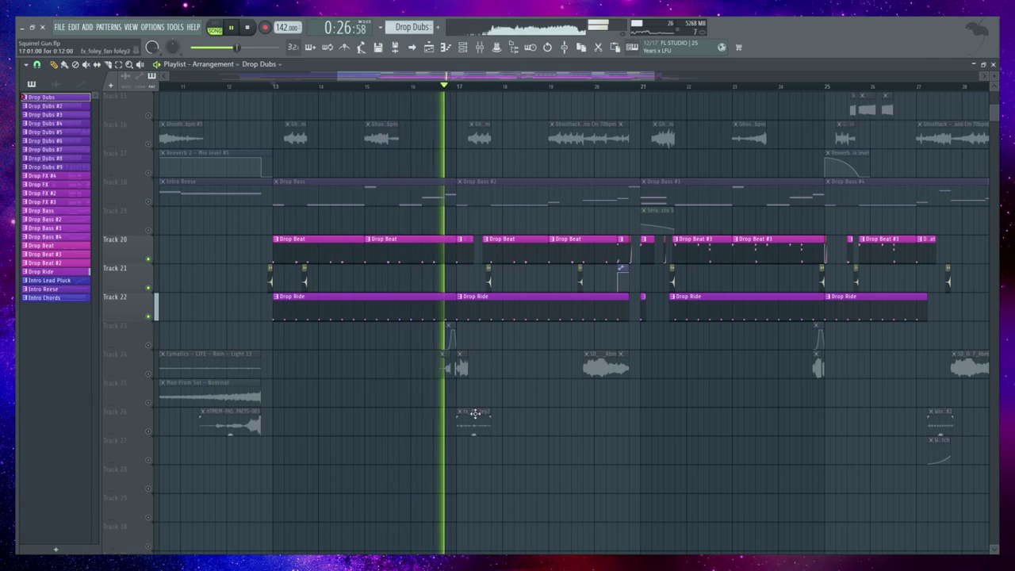
key(space)
Isolate playlist tracks 23 and 24 and audition their vocal and one-shot clips around bars 17, 20 and 25
right_click(148, 345)
click(148, 374)
scroll(521, 374, up, 3)
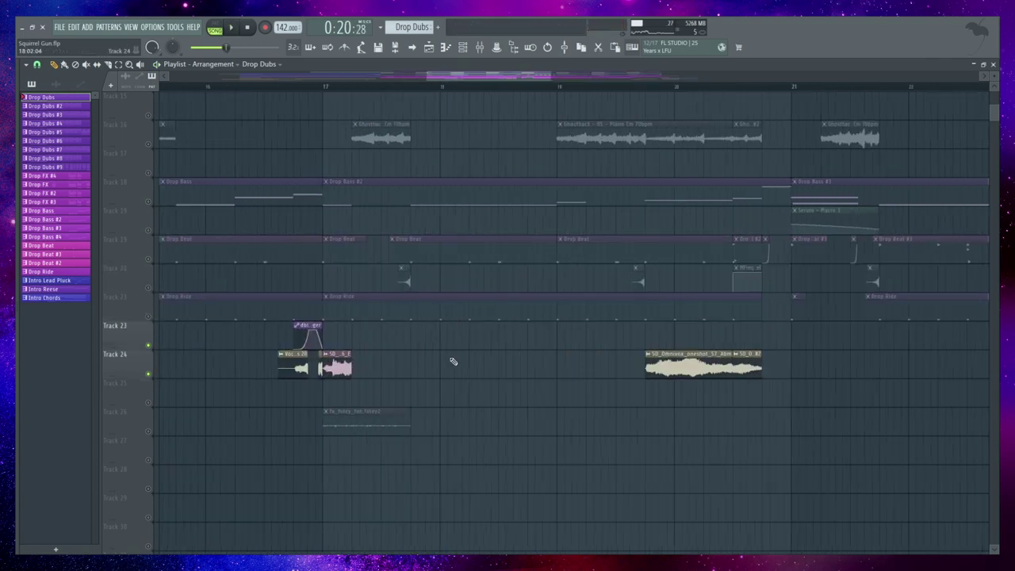
click(269, 90)
key(space)
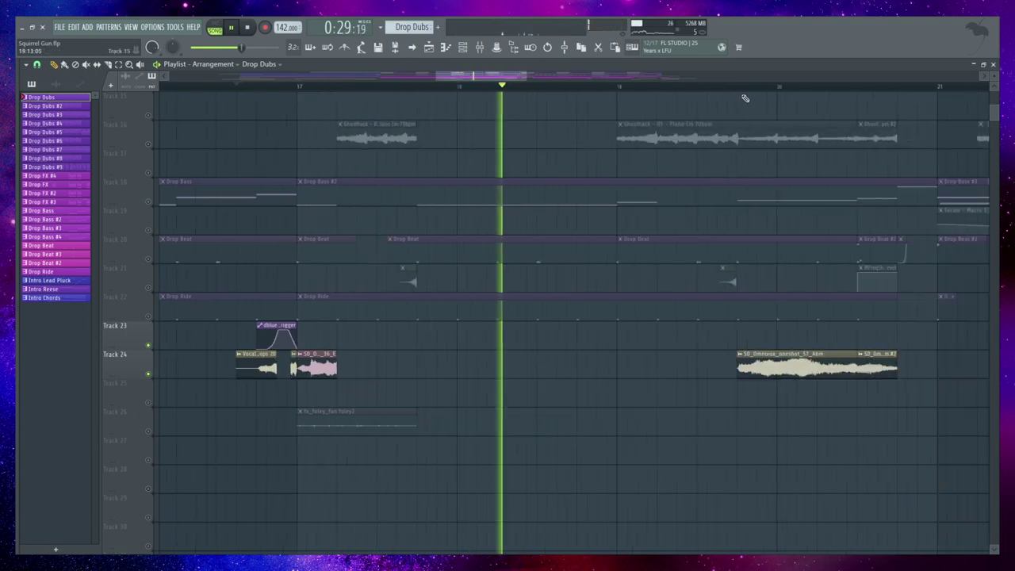
scroll(497, 328, down, 3)
key(space)
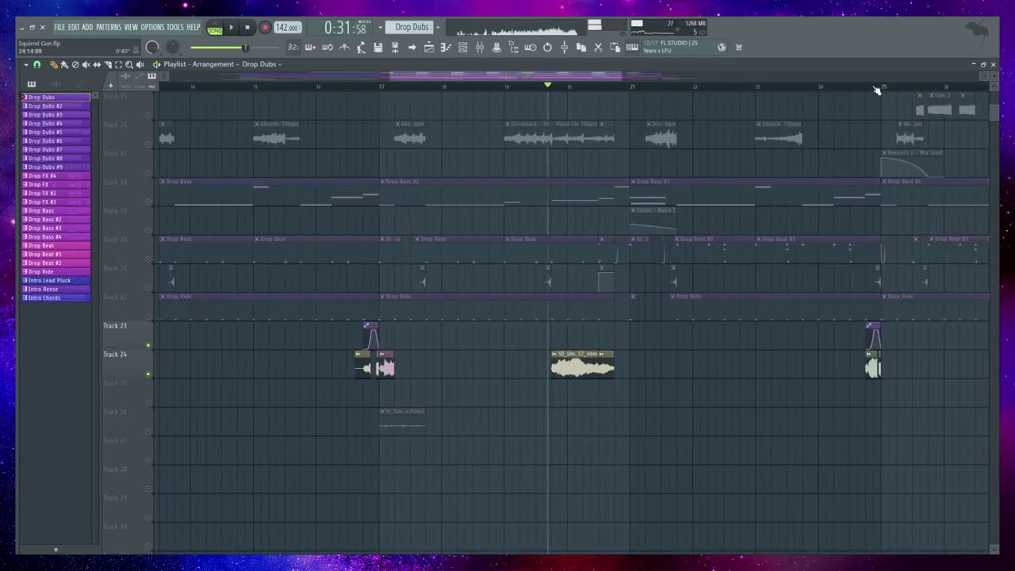
key(space)
scroll(585, 378, down, 3)
key(space)
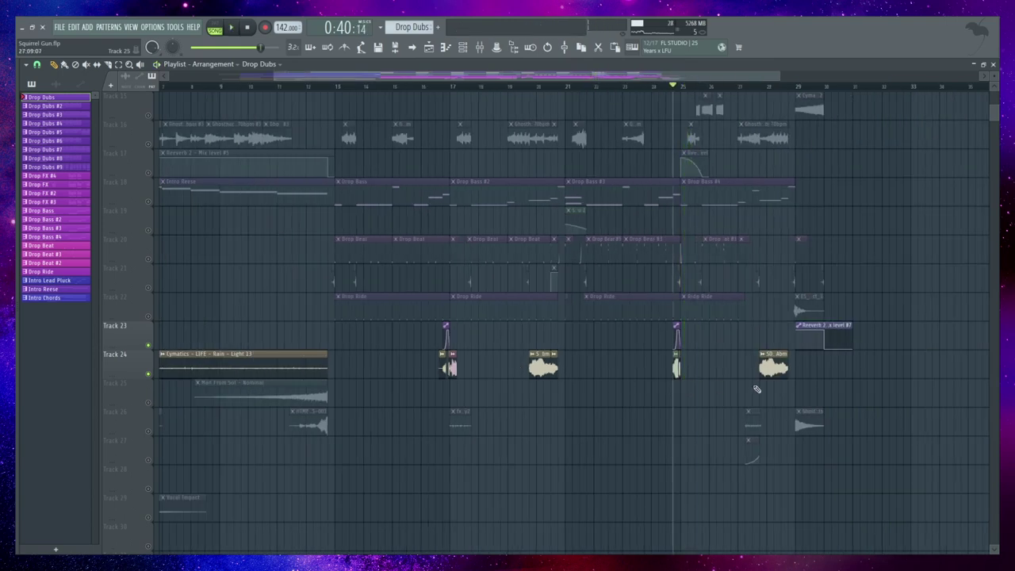
Solo playlist track 26, add track 27 to the audible tracks, and play their effect clips around bars 17 and 27
scroll(485, 390, down, 1)
click(159, 400)
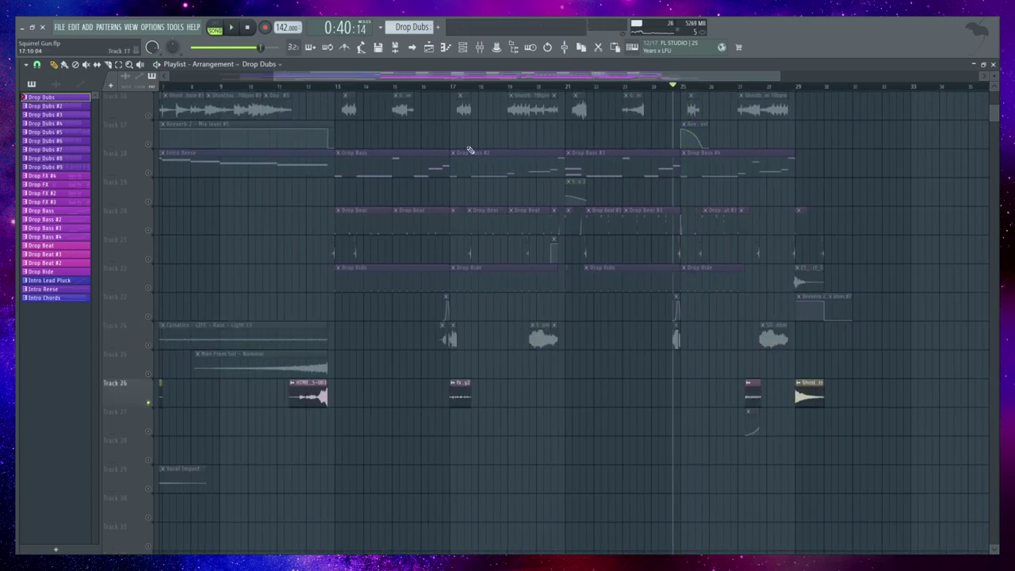
scroll(444, 369, up, 3)
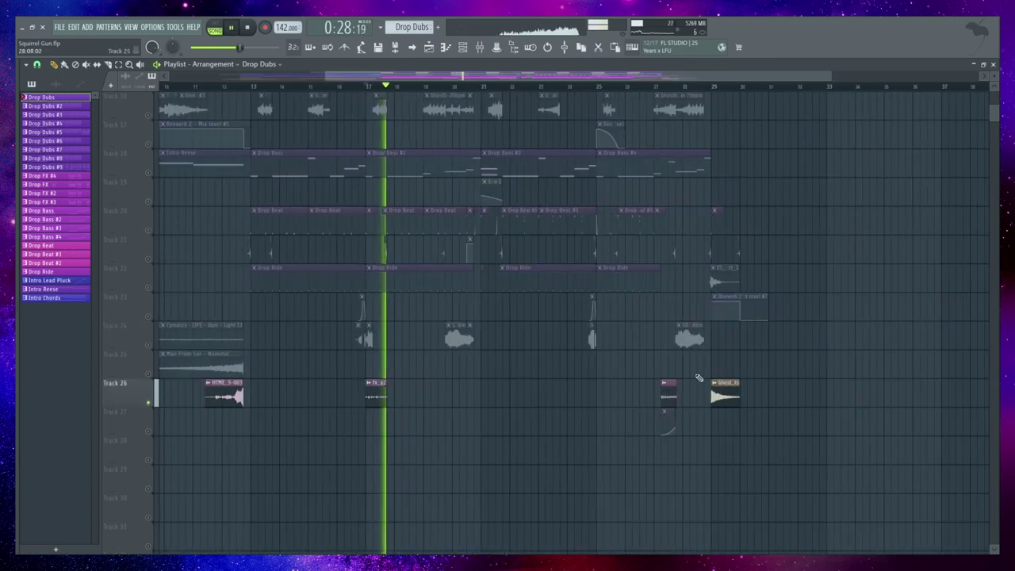
key(space)
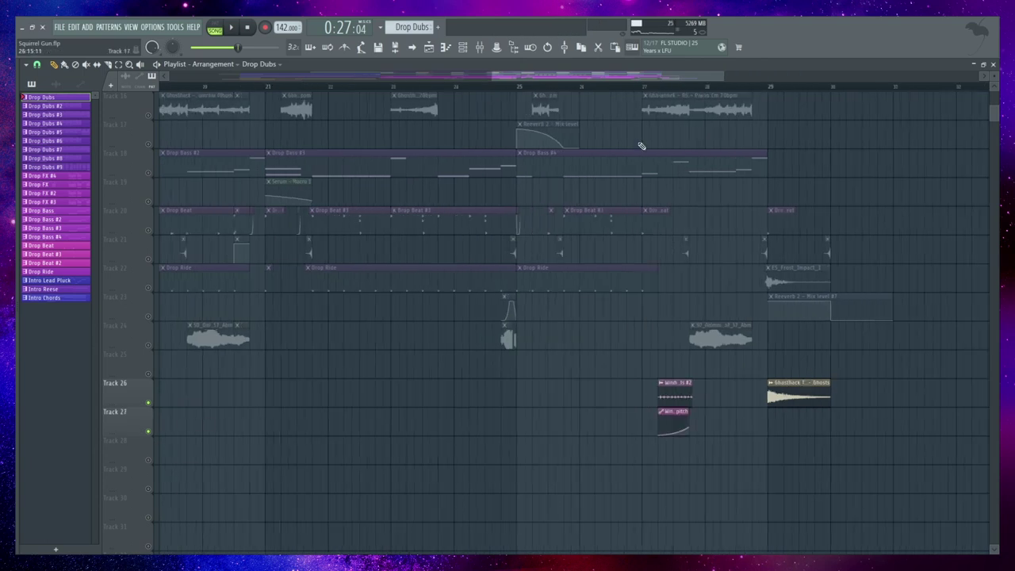
click(658, 86)
key(space)
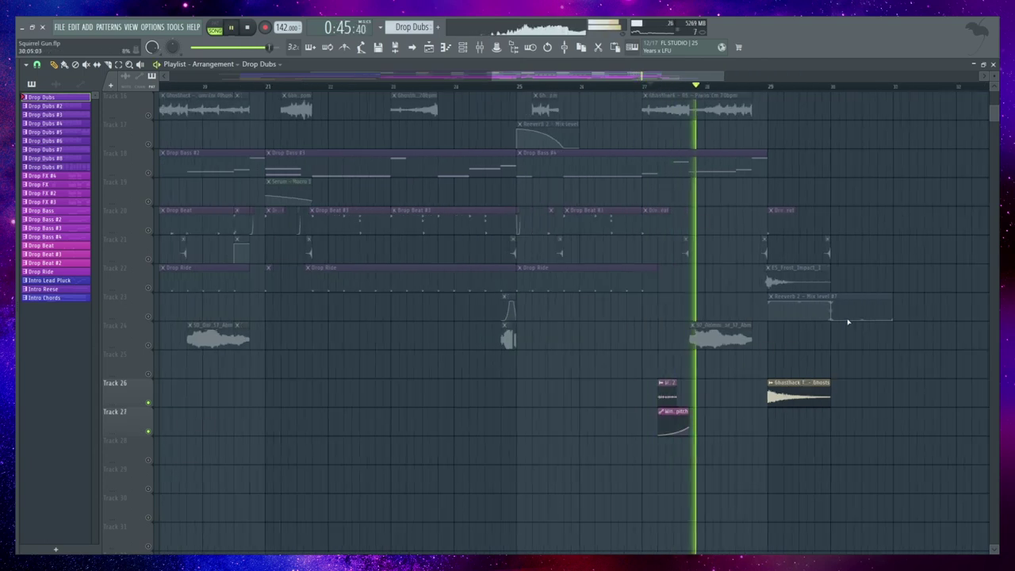
key(space)
Re-enable all playlist tracks and show the full arrangement
ctrl+scroll(888, 314, down, 3)
scroll(430, 374, down, 1)
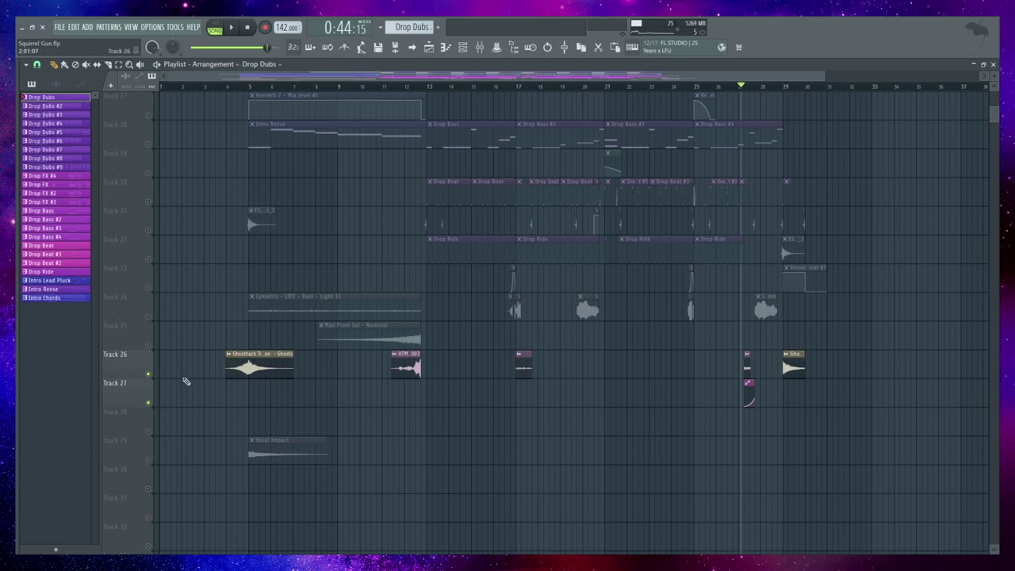
right_click(148, 375)
scroll(248, 257, up, 10)
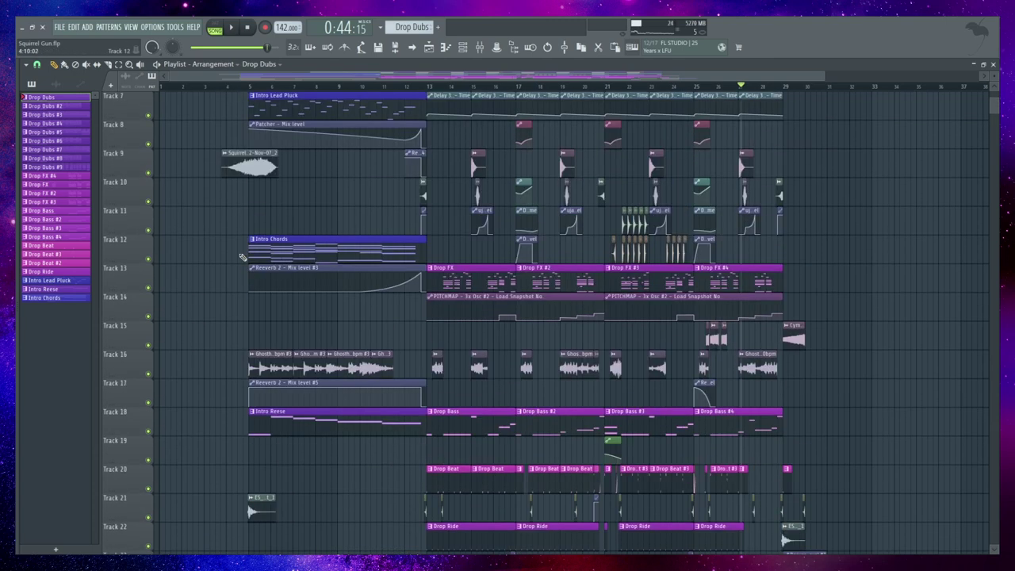
scroll(249, 256, up, 1)
Examine the Fruity Compressor and TDR Nova settings on the Master Wu mixer track
click(479, 50)
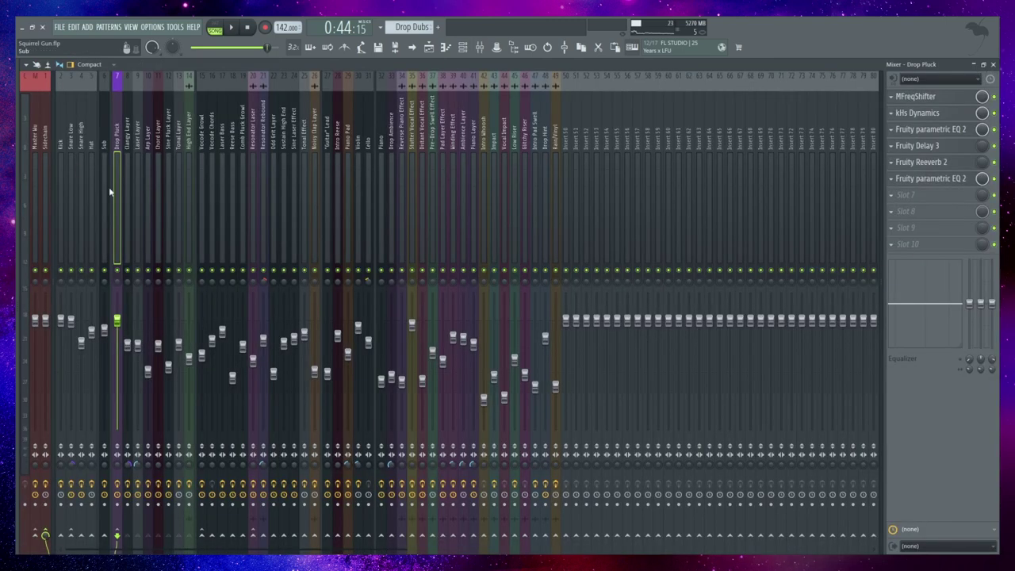
click(36, 127)
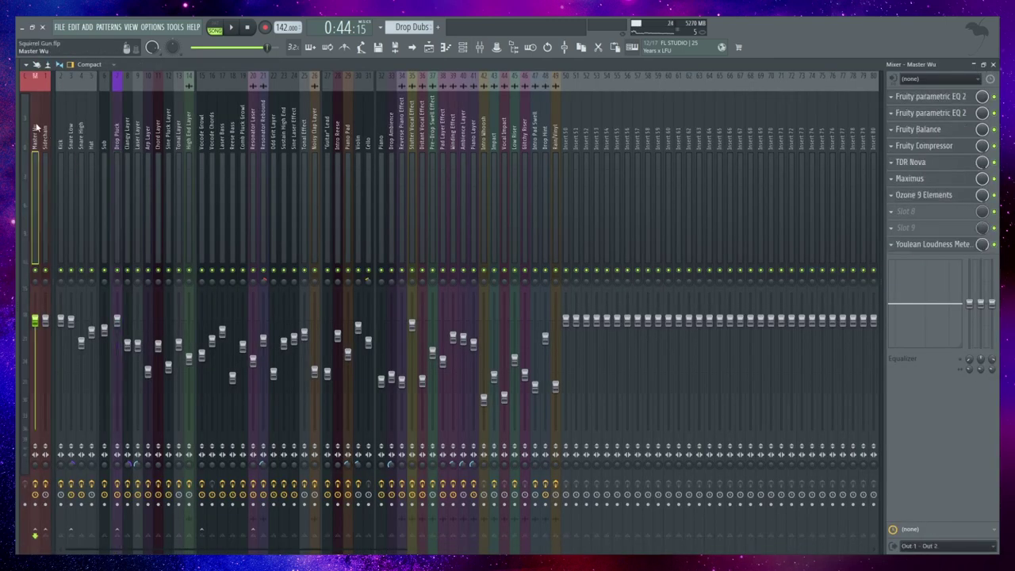
click(932, 147)
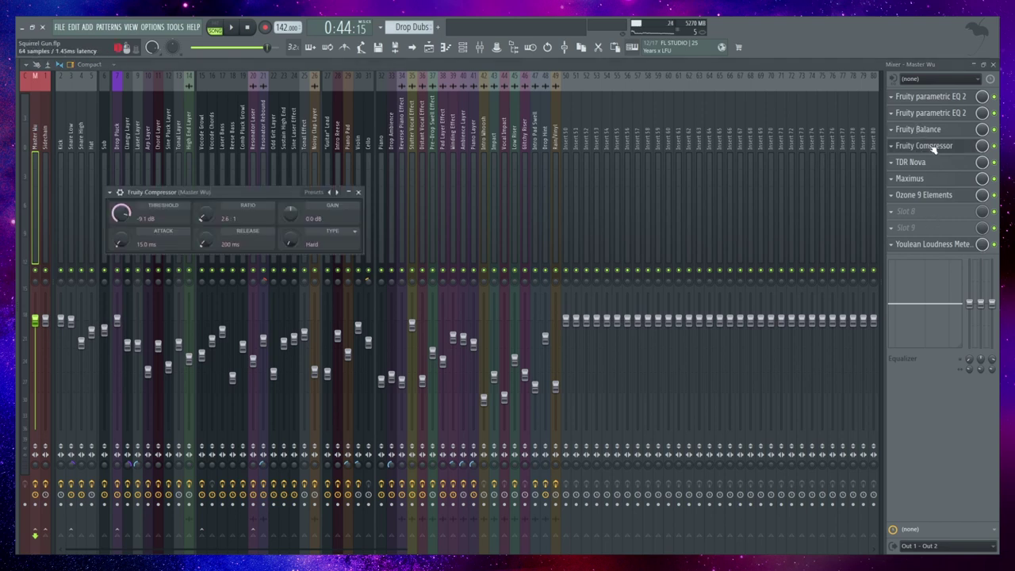
click(928, 146)
click(935, 163)
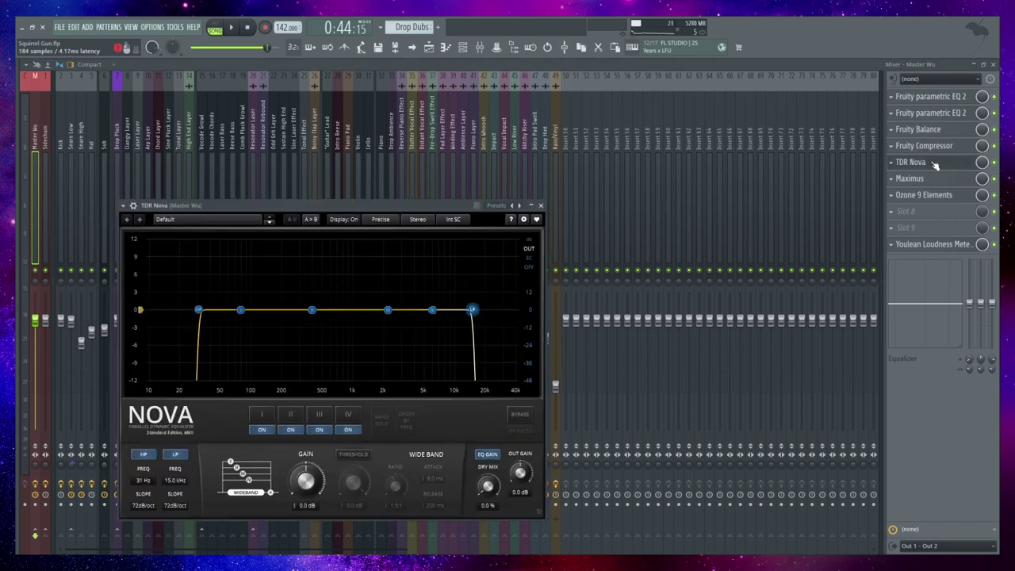
click(935, 163)
Examine the low, mid, high and master bands of Maximus on the master track during playback
click(936, 179)
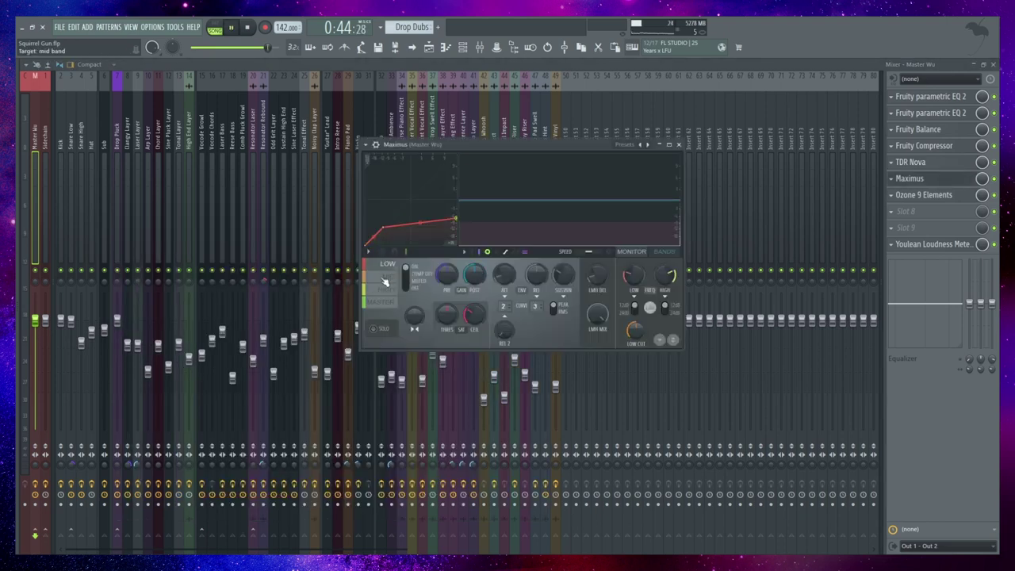
key(space)
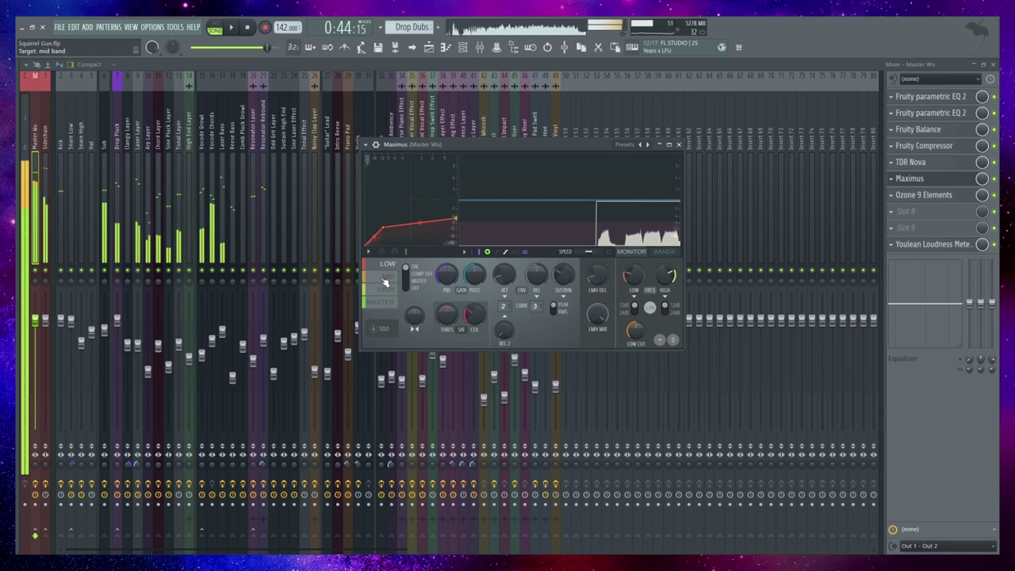
click(384, 278)
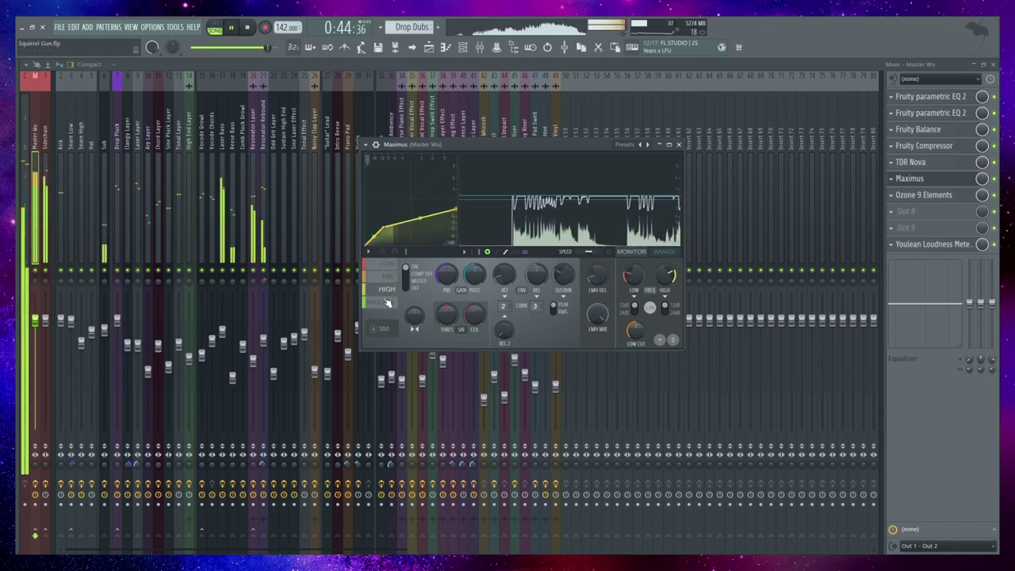
click(387, 307)
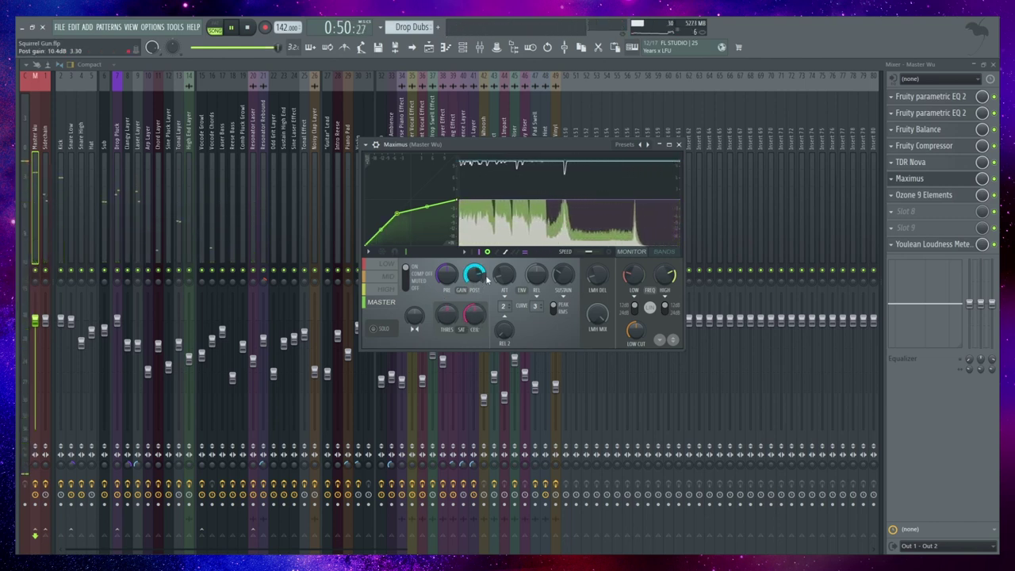
click(685, 148)
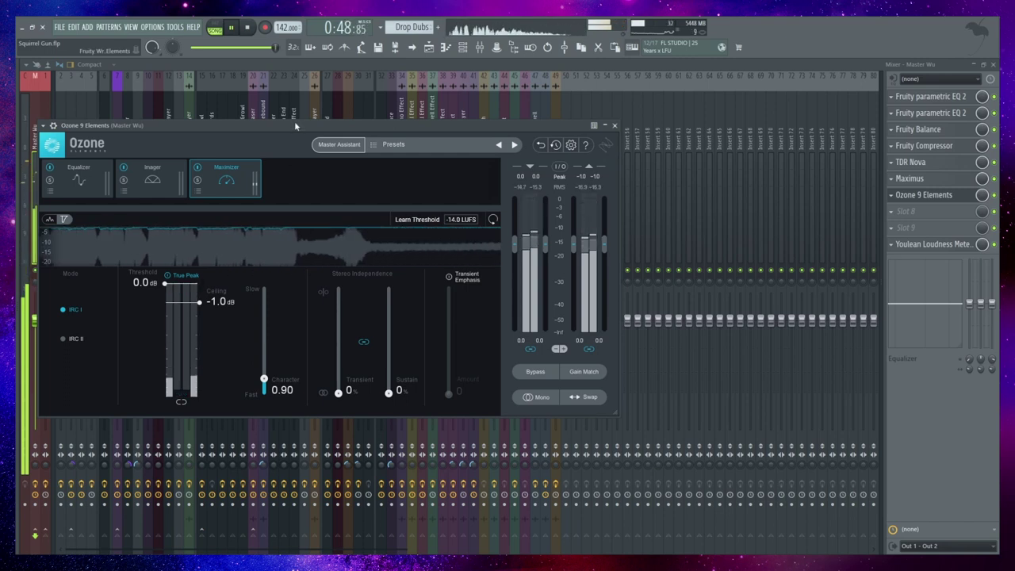
Examine the Maximizer in Ozone 9 Elements and check the Youlean Loudness Meter on the master track
key(space)
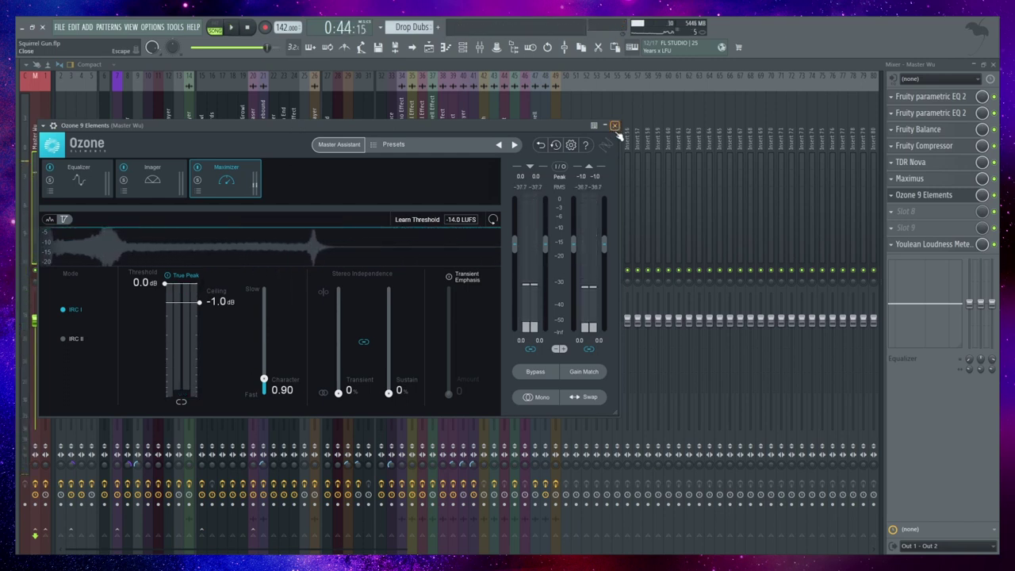
click(614, 126)
click(935, 245)
click(935, 245)
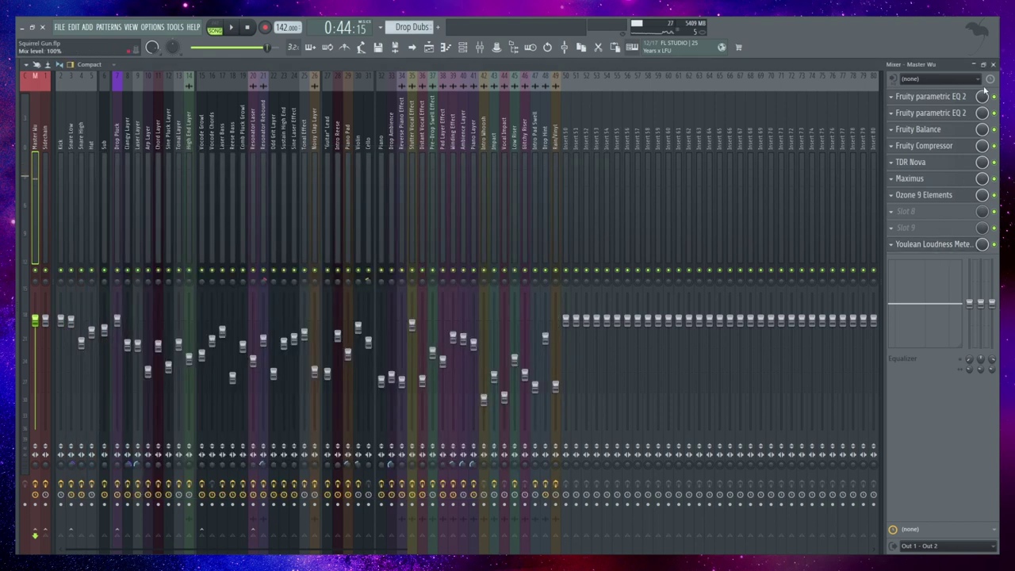
Play the full arrangement in the playlist from just before the intro through the drop, looking over all of its tracks
key(F5)
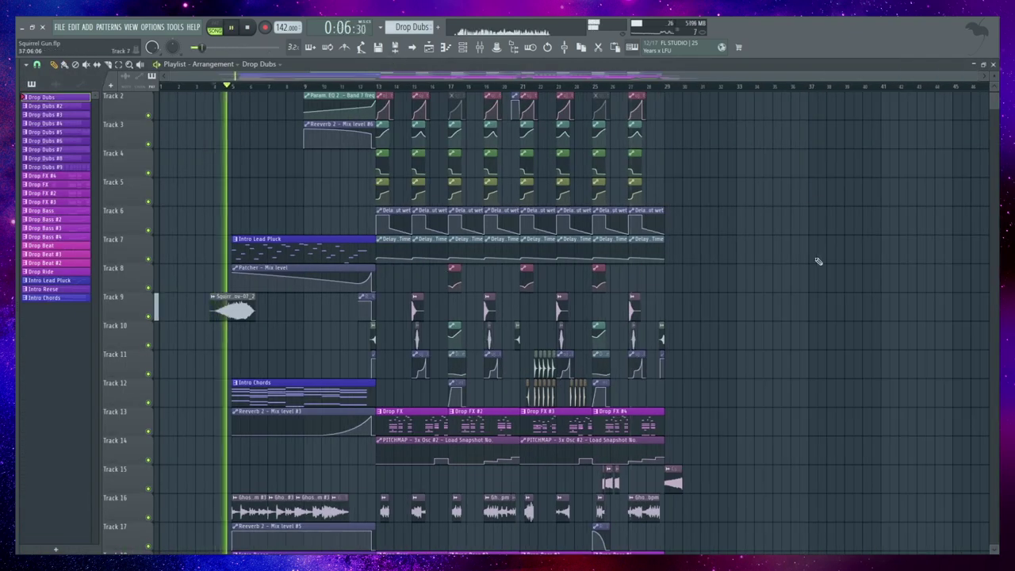
ctrl+scroll(337, 313, up, 2)
scroll(343, 321, left, 3)
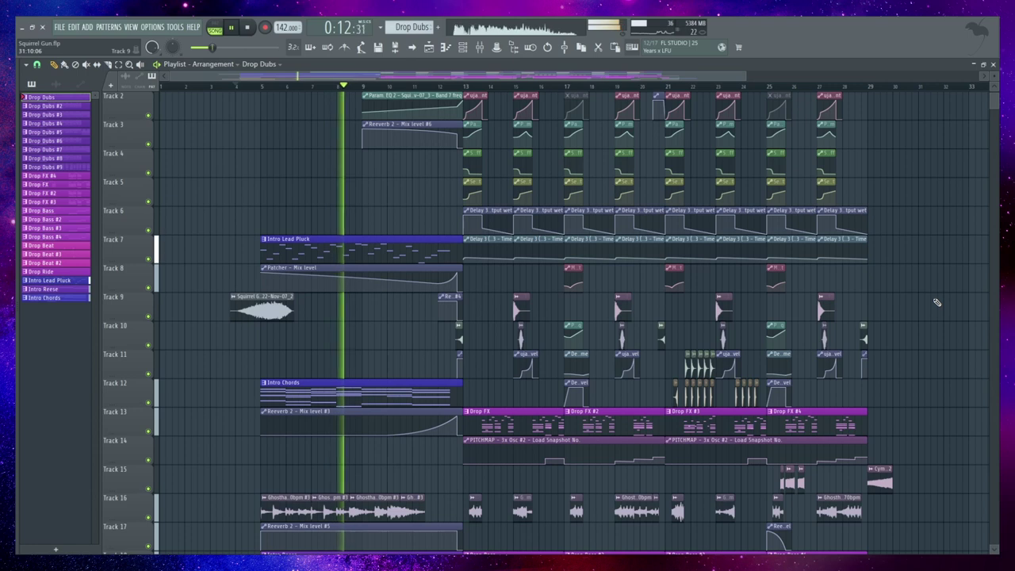
scroll(900, 302, up, 1)
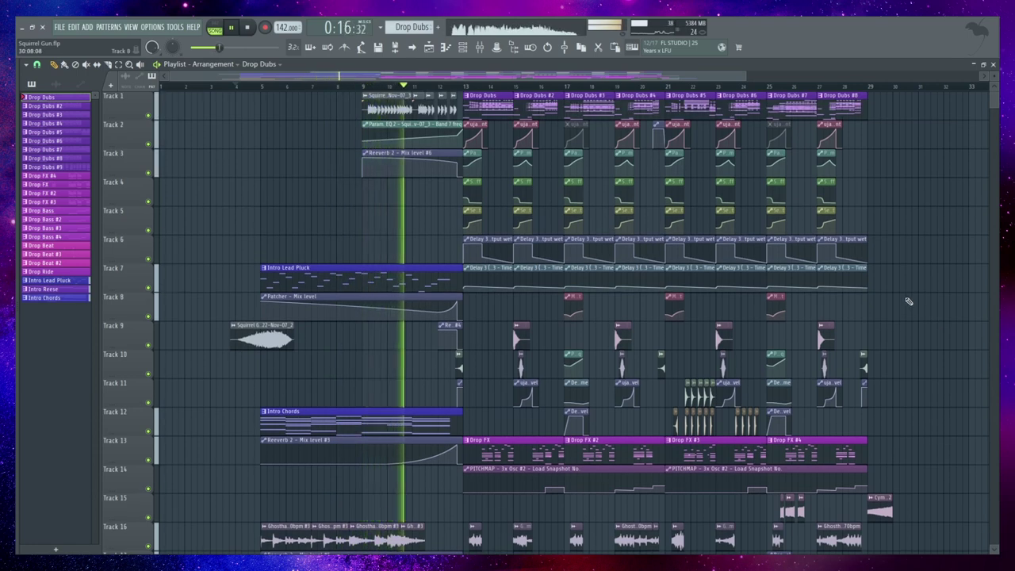
scroll(909, 301, down, 11)
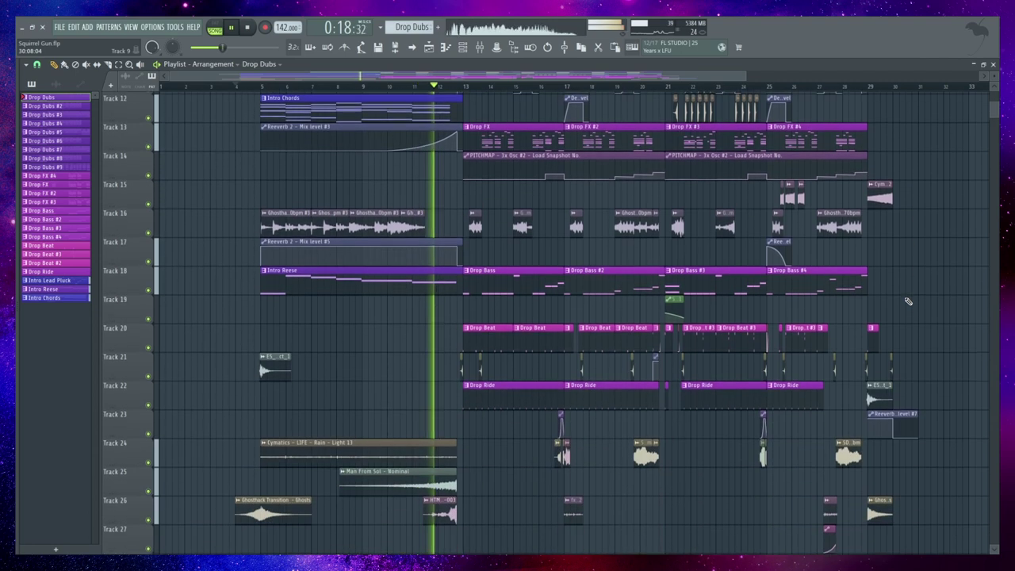
scroll(909, 302, down, 2)
scroll(909, 302, up, 10)
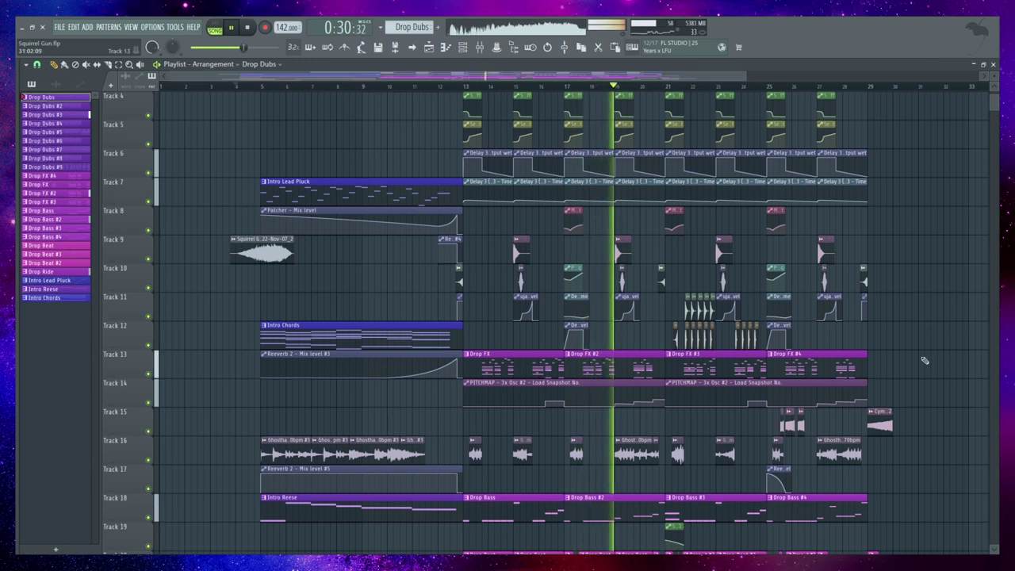
scroll(887, 316, up, 3)
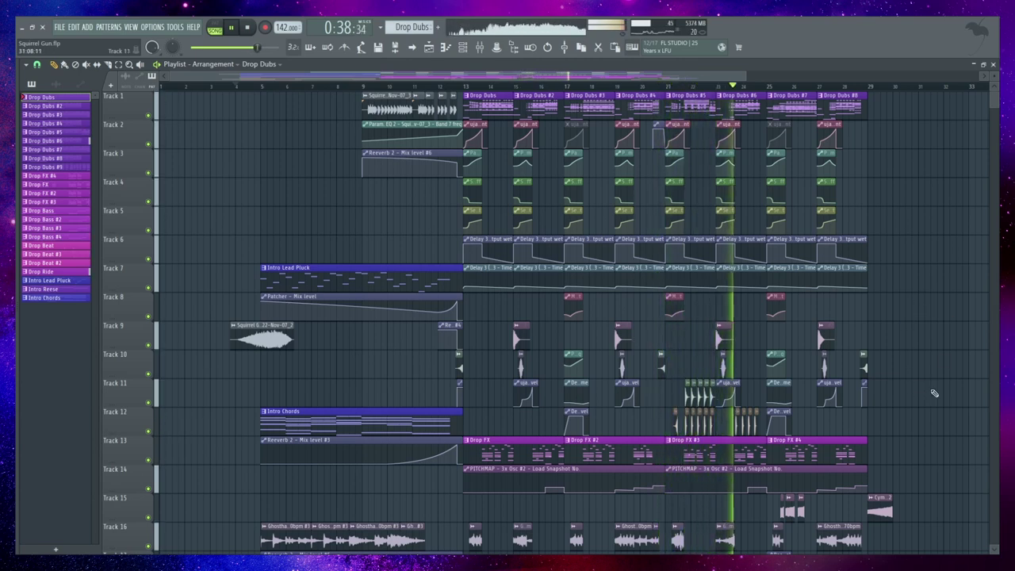
scroll(932, 408, down, 8)
scroll(938, 340, down, 2)
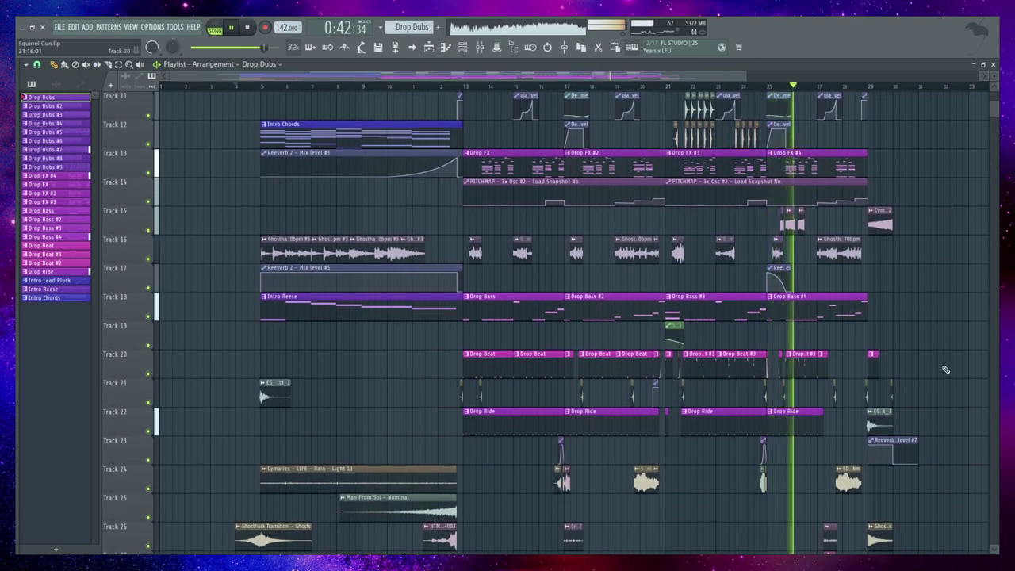
scroll(926, 421, down, 2)
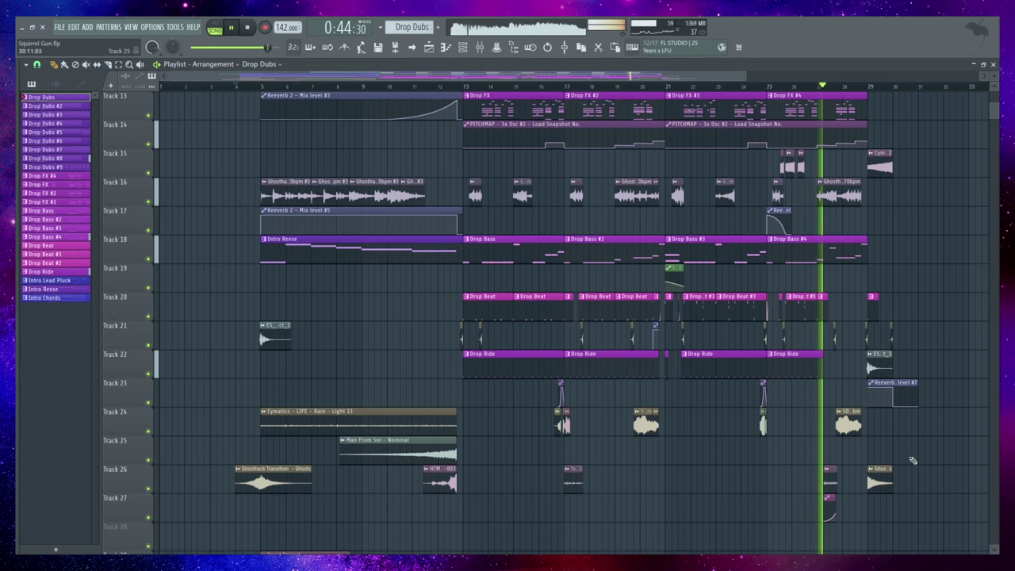
scroll(946, 405, up, 6)
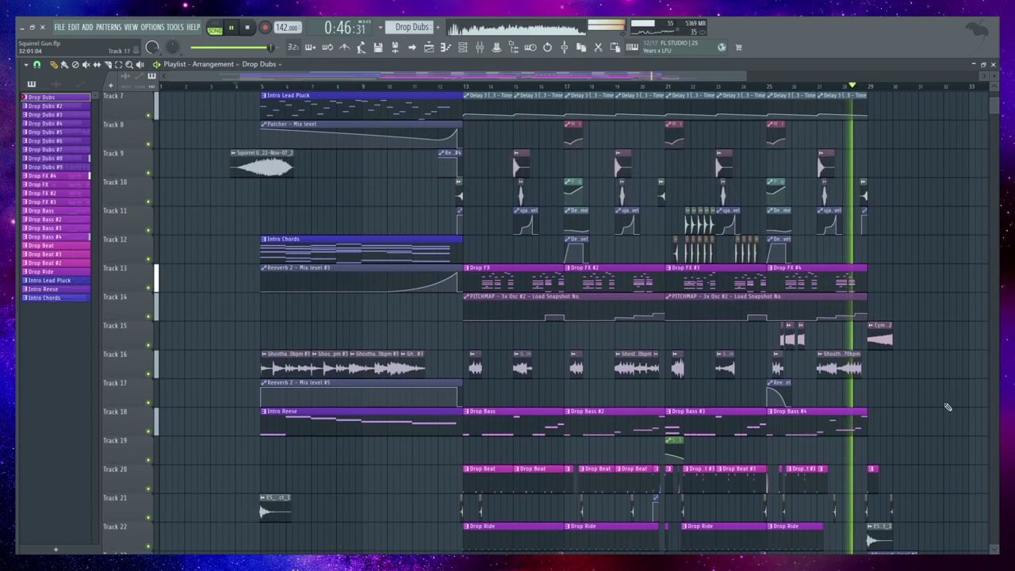
scroll(946, 406, up, 5)
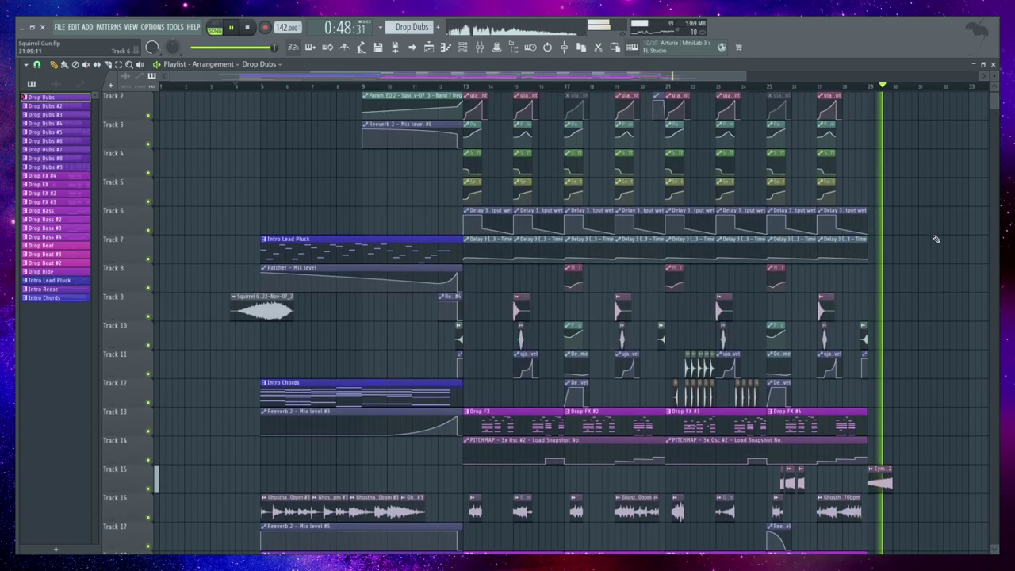